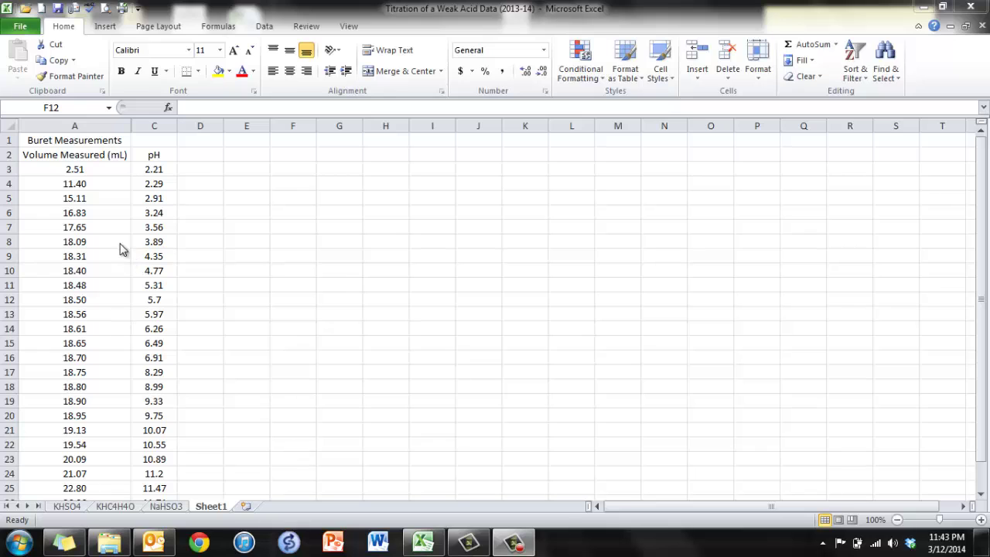
Step: Unhide column B, Actual Volume of NaOH added (mL), between the buret readings and pH values
left_click(85, 169)
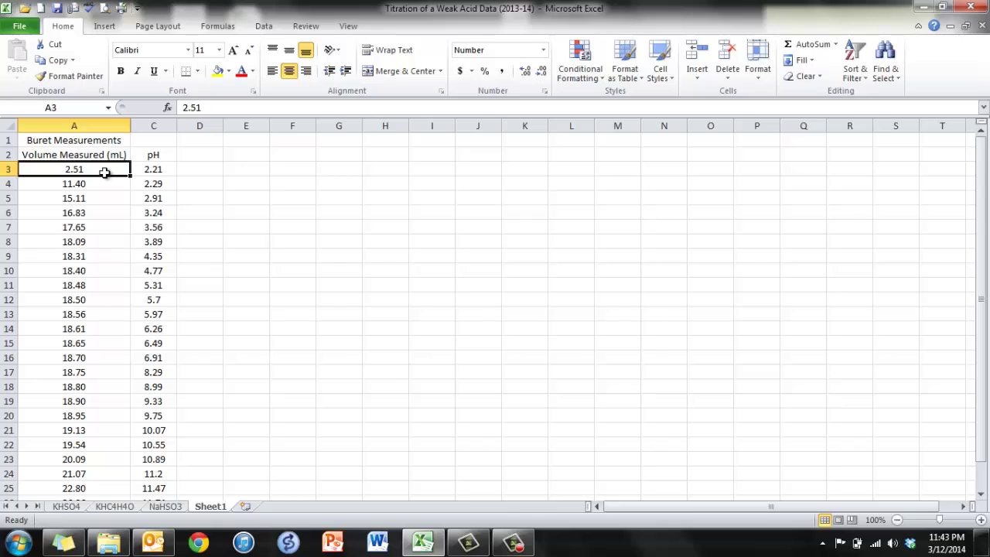
left_click(157, 173)
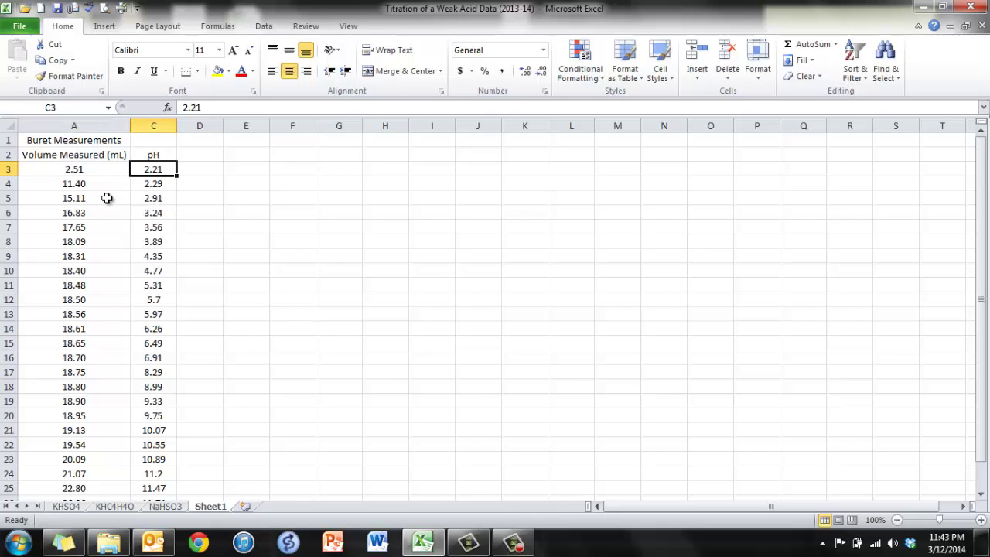
left_click(91, 170)
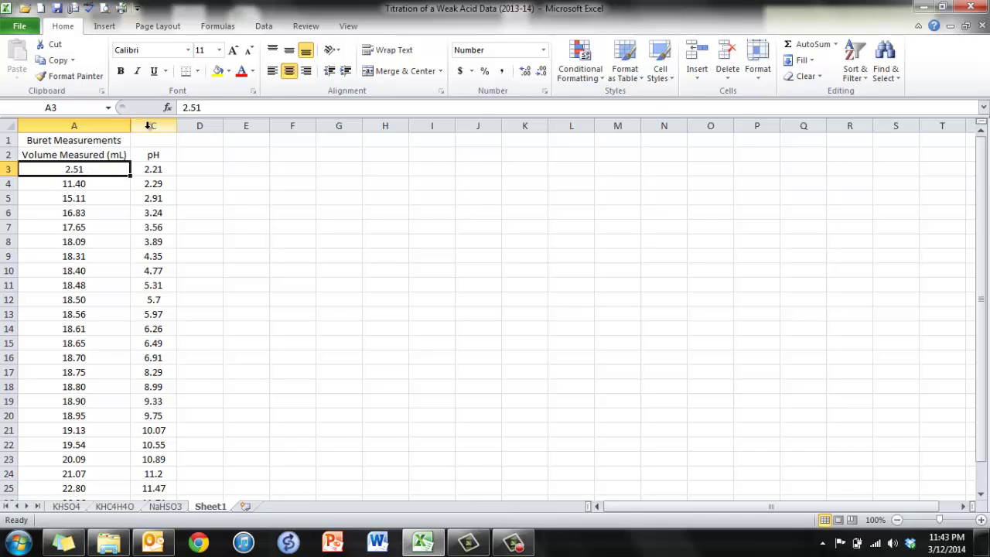
left_click_drag(153, 126, 129, 126)
right_click(128, 126)
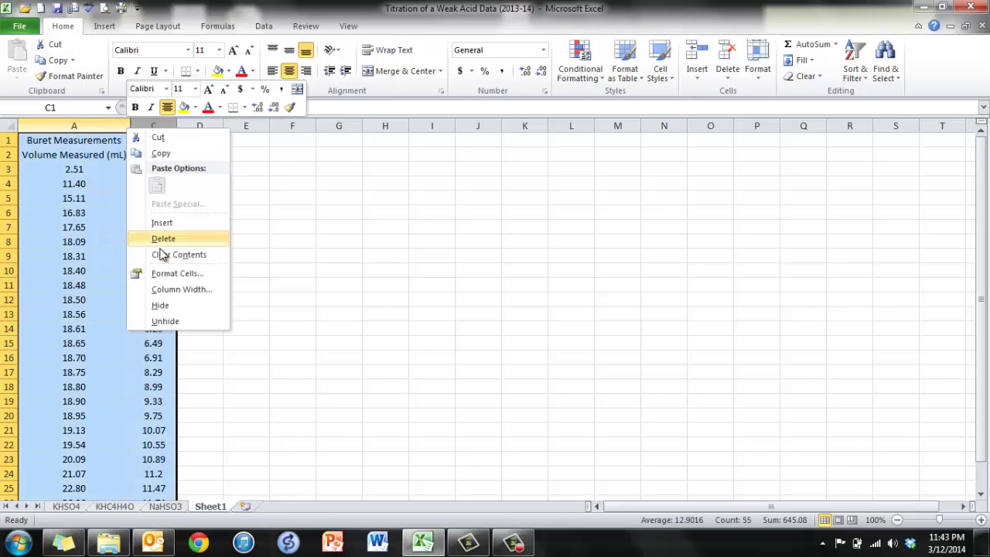
left_click(176, 321)
left_click(170, 125)
right_click(116, 124)
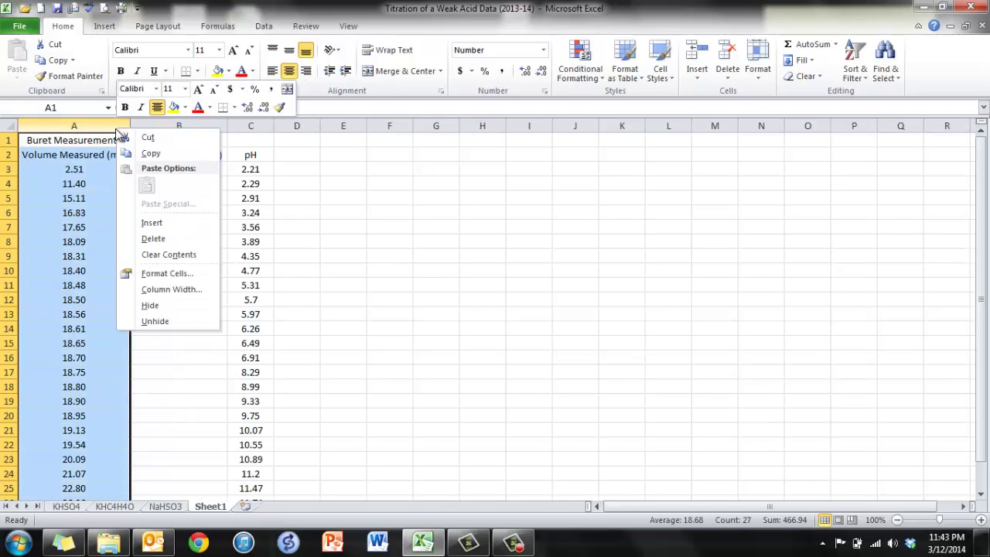
left_click(206, 158)
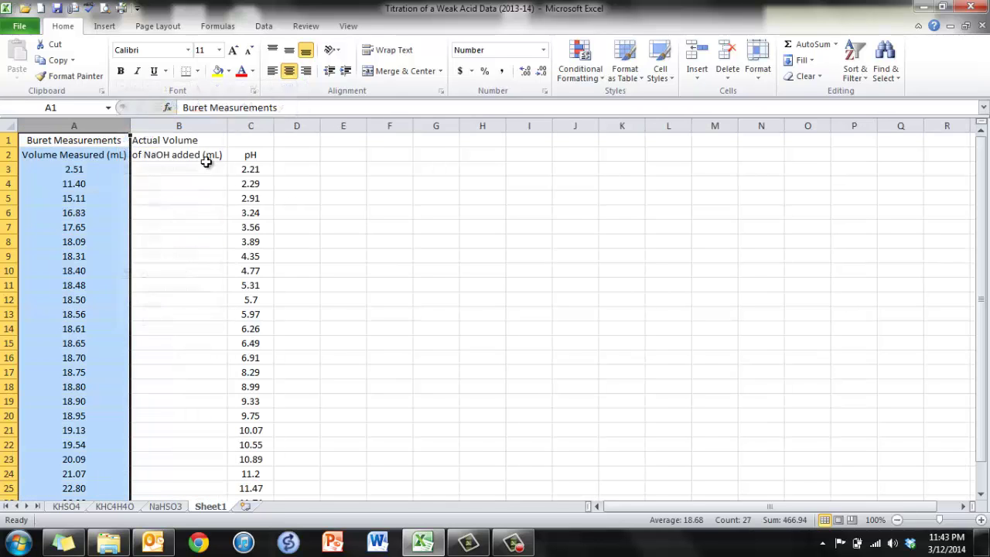
Step: Enter 0 in B3, then clear it so it can hold a formula instead
left_click(166, 175)
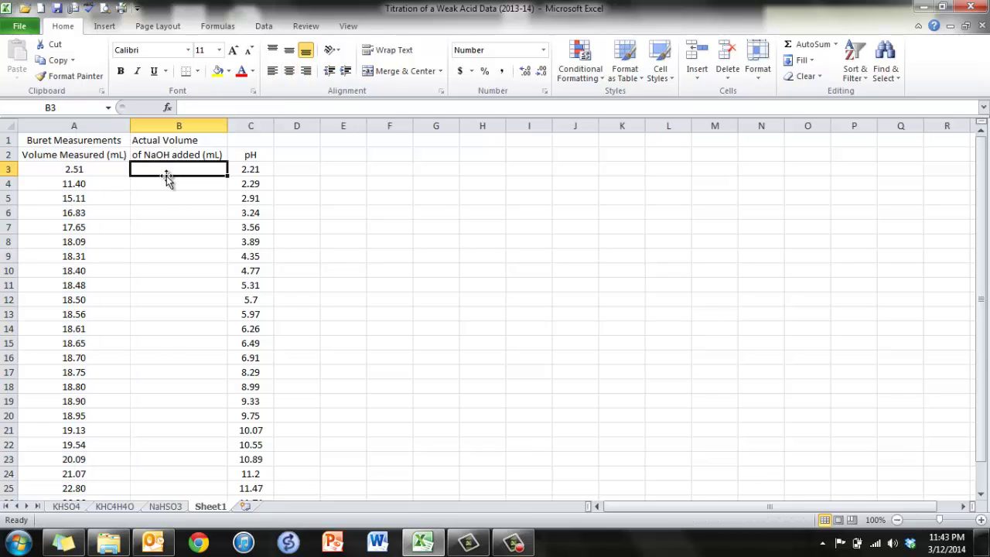
type("0")
key("Return")
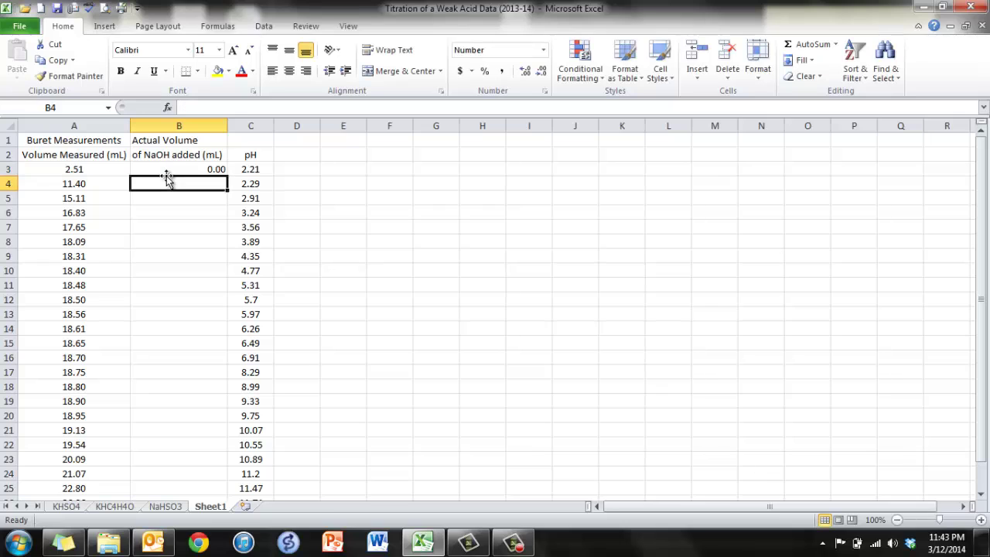
key("Down")
key("Up")
key("Up")
key("BackSpace")
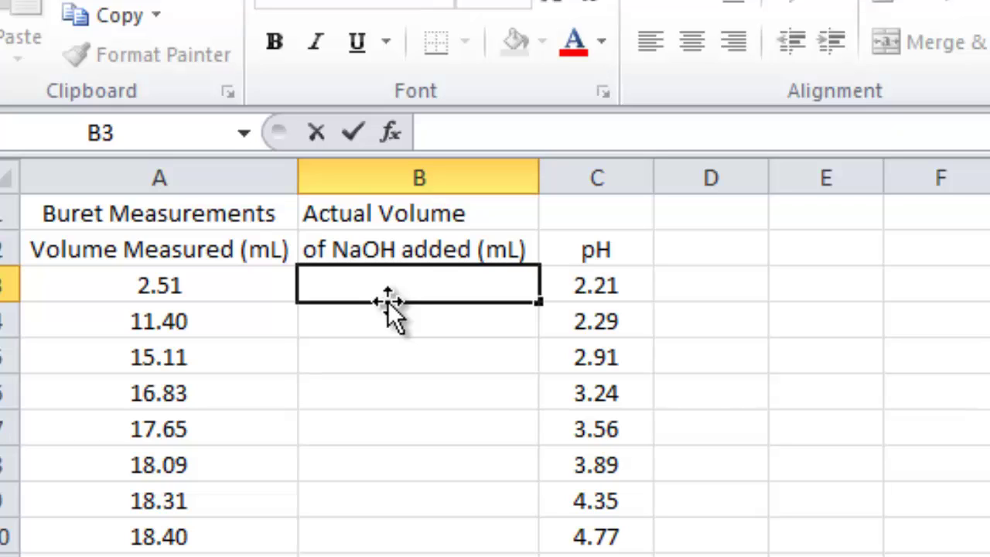
Step: Enter =A3-2.51 in B3 to show 0.00, then review the column A buret readings
type("=")
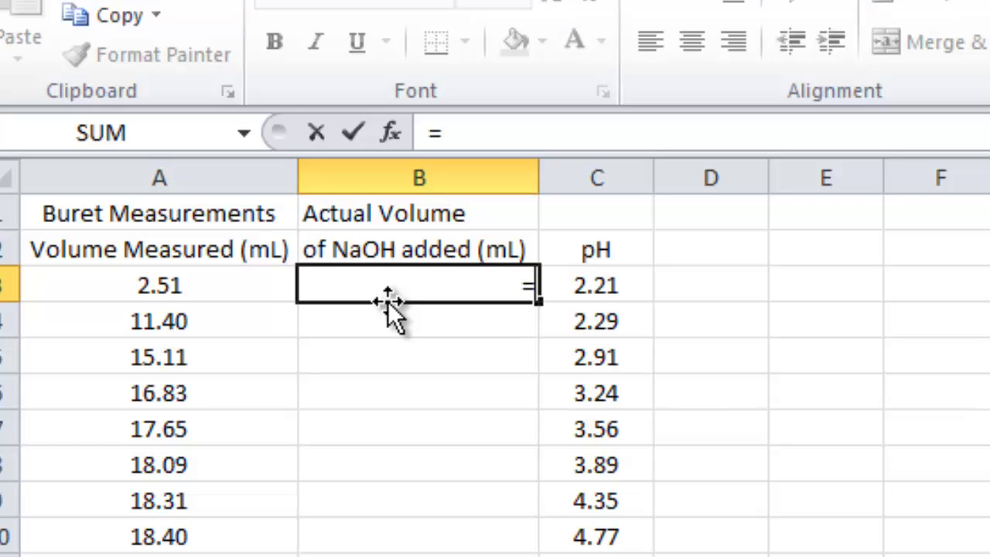
left_click(236, 288)
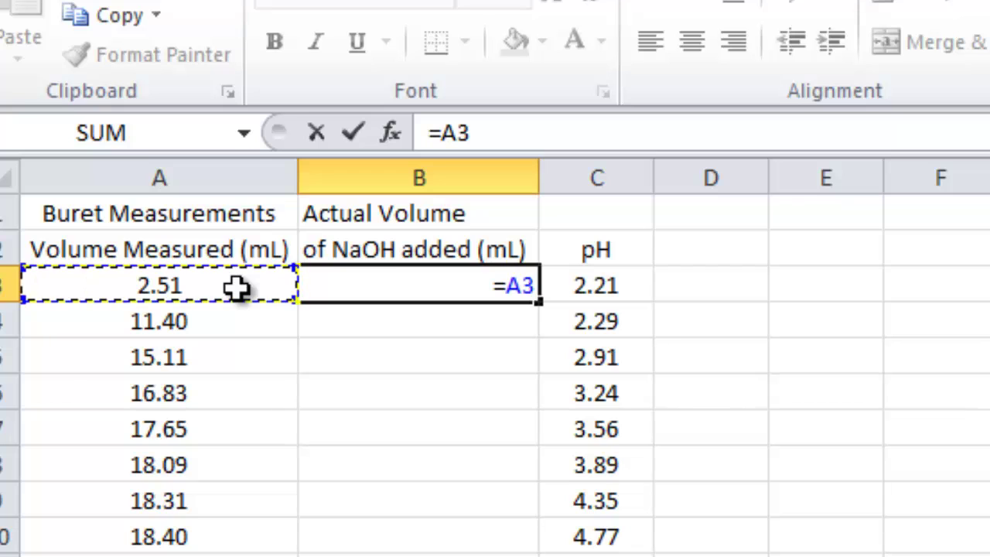
type("-")
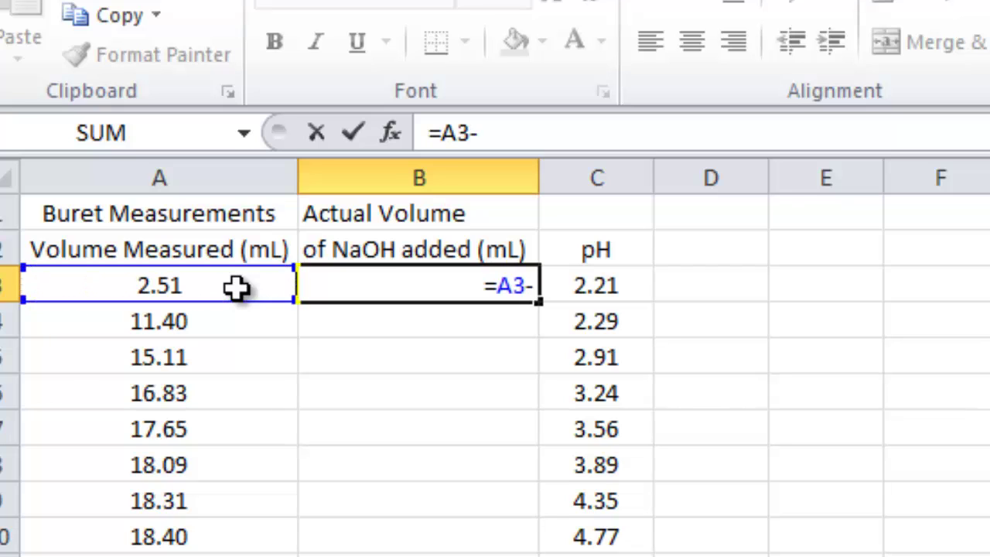
type("2.51")
key("Return")
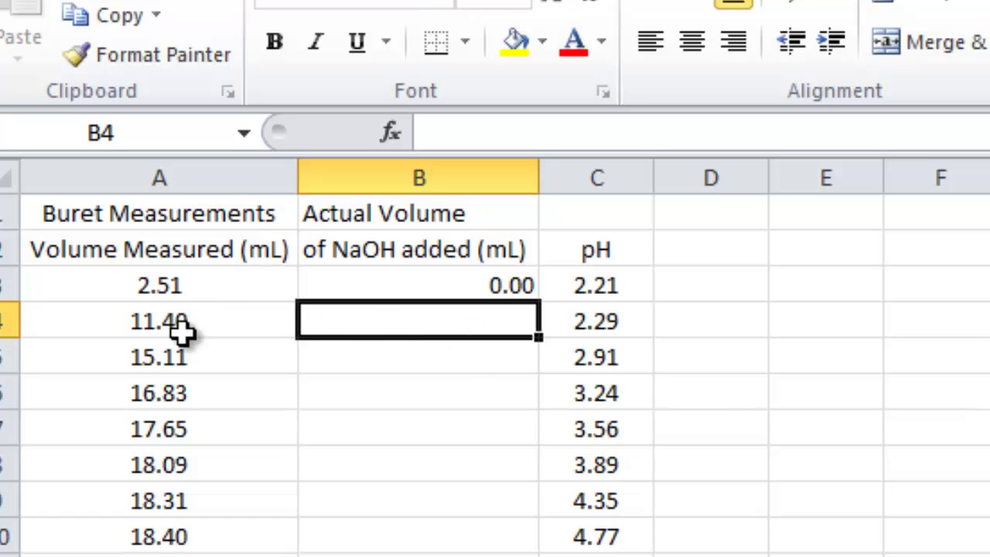
left_click_drag(222, 299, 224, 556)
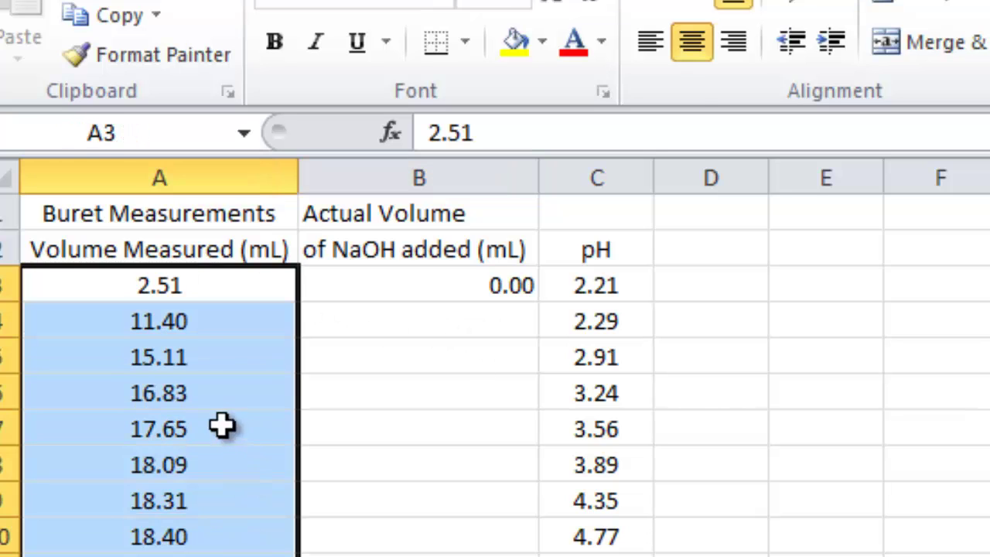
left_click(195, 281)
left_click_drag(199, 351, 199, 556)
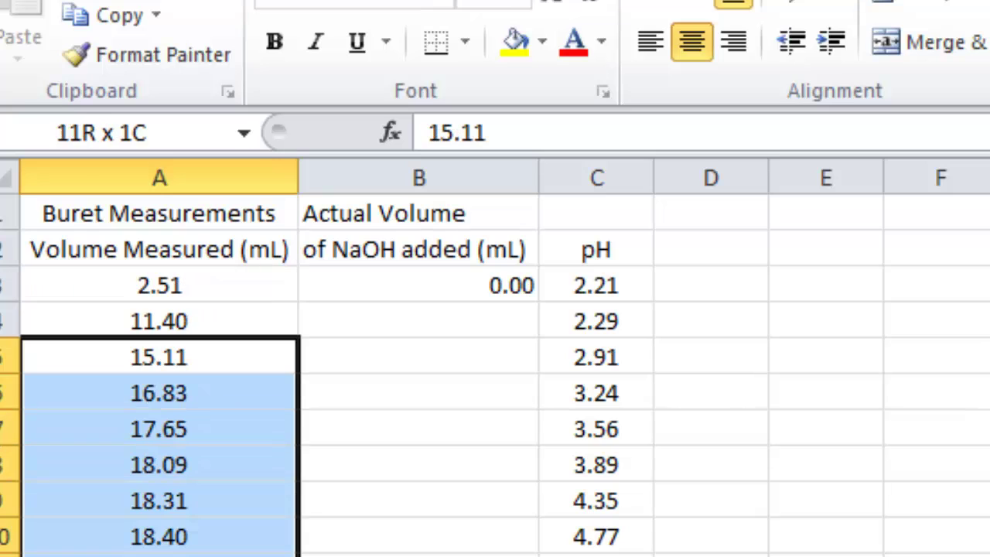
left_click(374, 431)
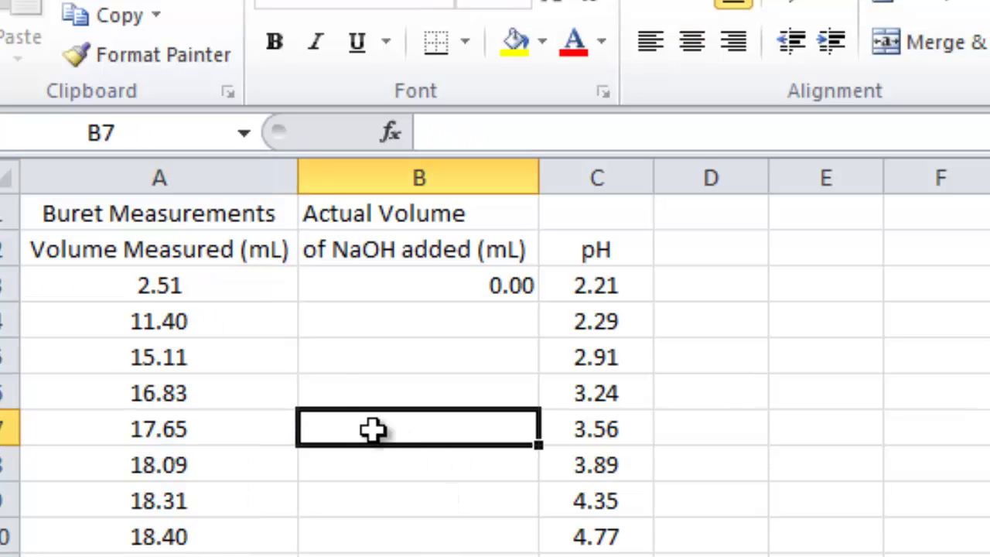
left_click(467, 287)
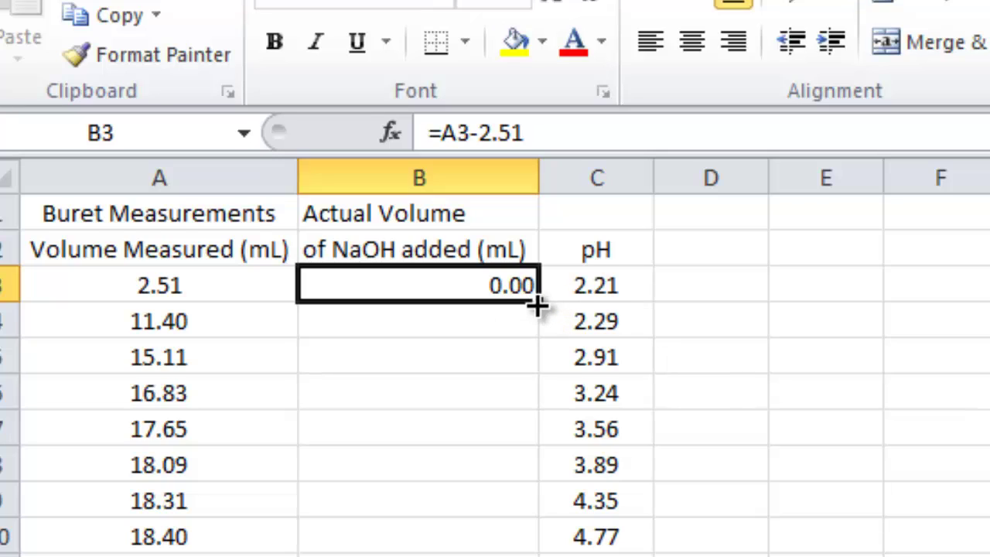
Step: Fill B3's formula down to B27, confirming 30.54 against the last reading 33.05
left_click_drag(537, 306, 224, 483)
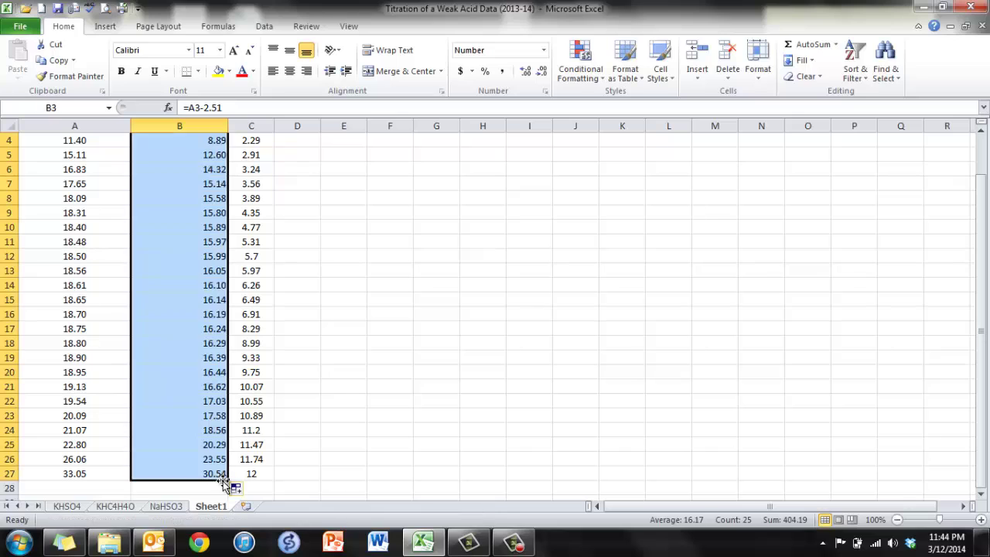
left_click(203, 488)
left_click(210, 475)
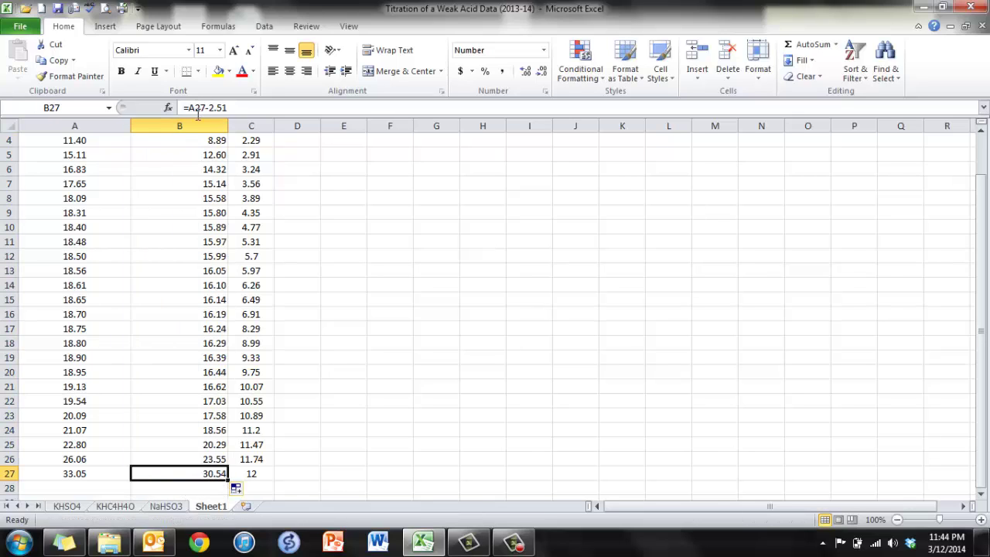
left_click(68, 477)
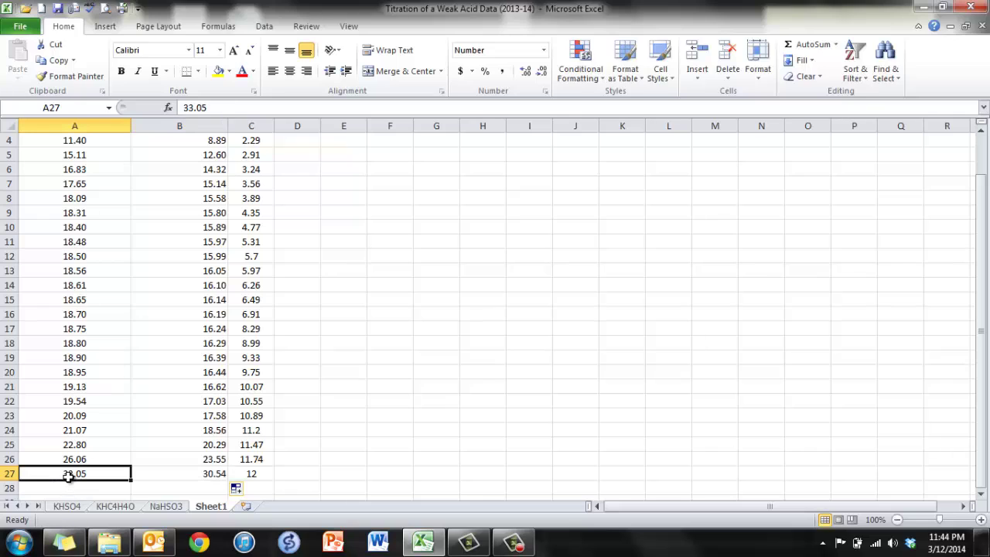
left_click(206, 473)
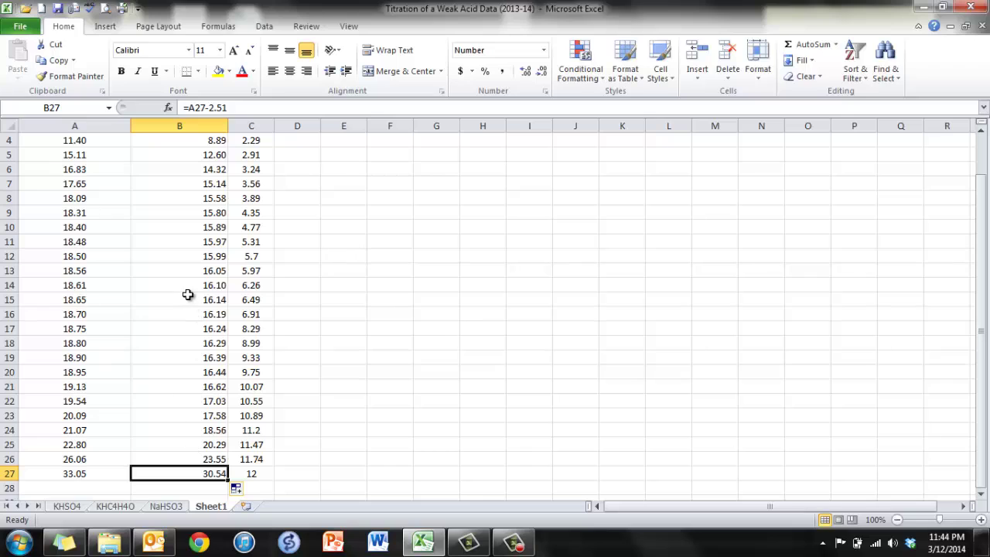
Step: Center the values in column B
scroll(188, 295, "up", 1)
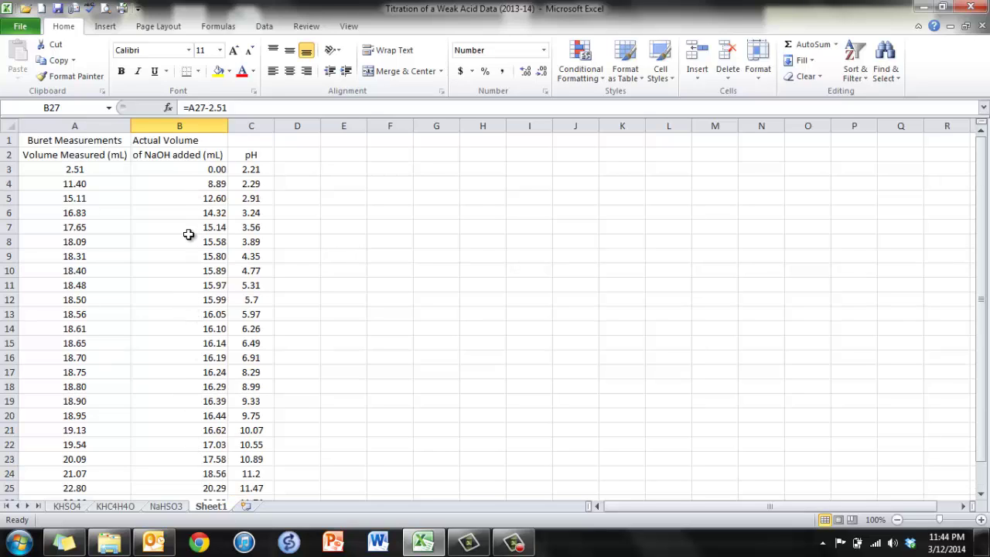
left_click(193, 126)
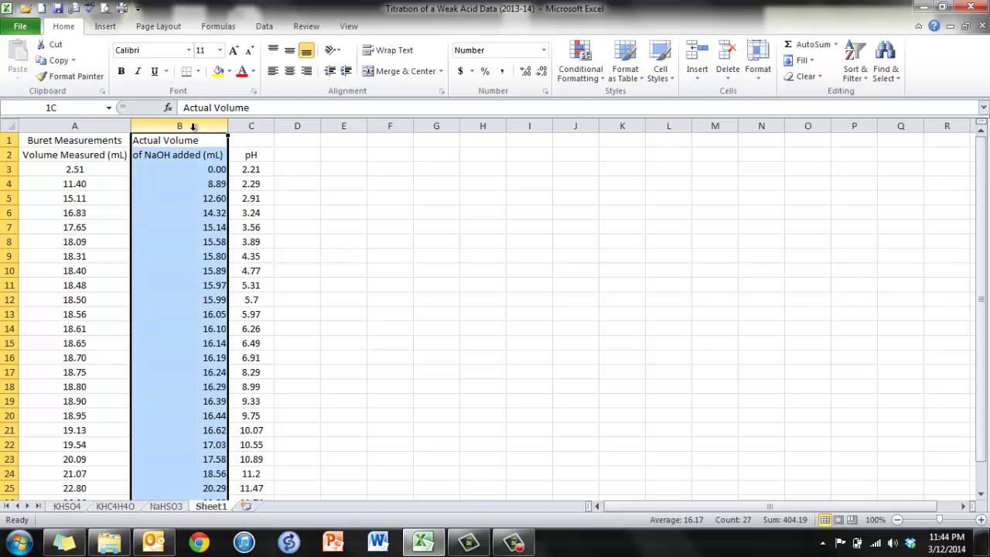
left_click(290, 73)
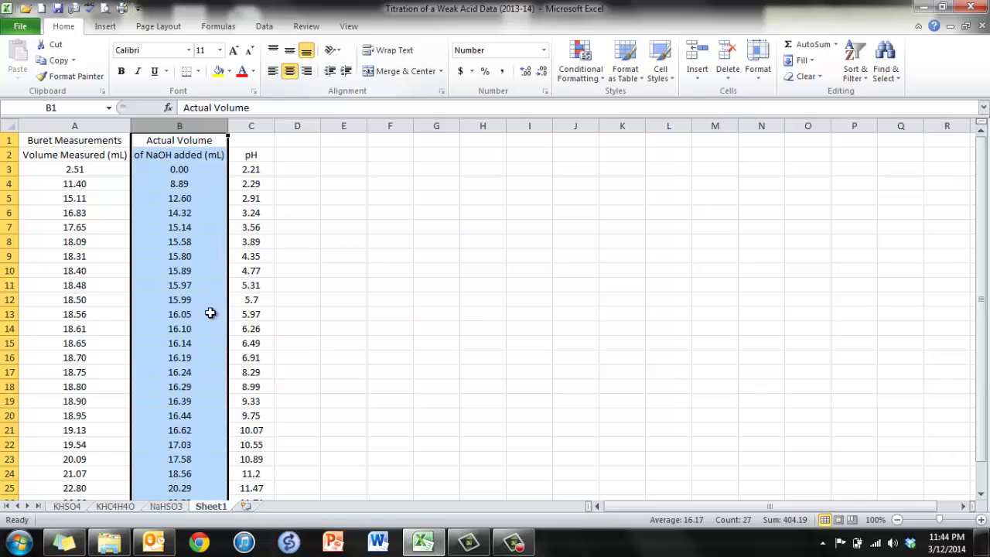
left_click(318, 340)
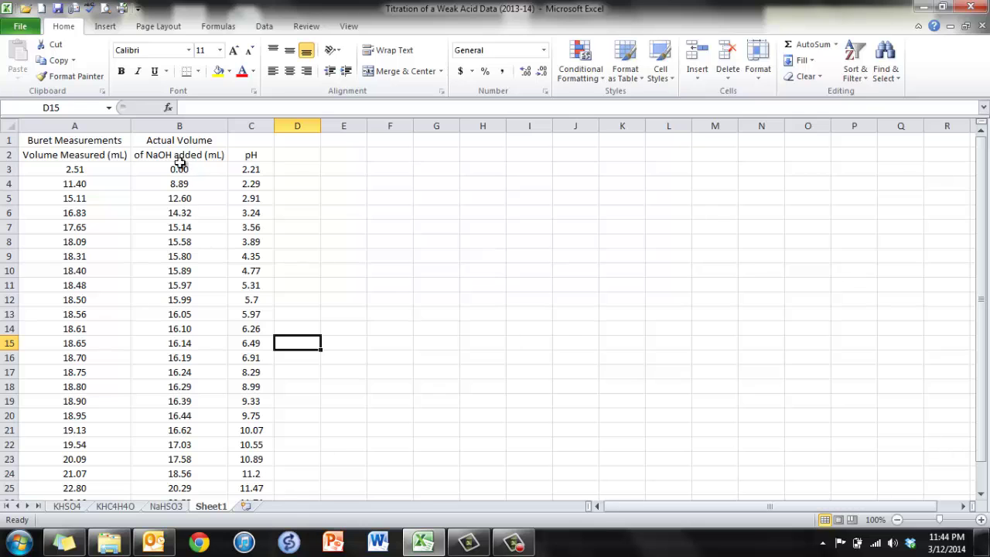
Step: Insert a markers-only scatter chart of pH (column C) against actual NaOH volume (column B)
left_click_drag(178, 169, 264, 473)
scroll(298, 417, "up", 1)
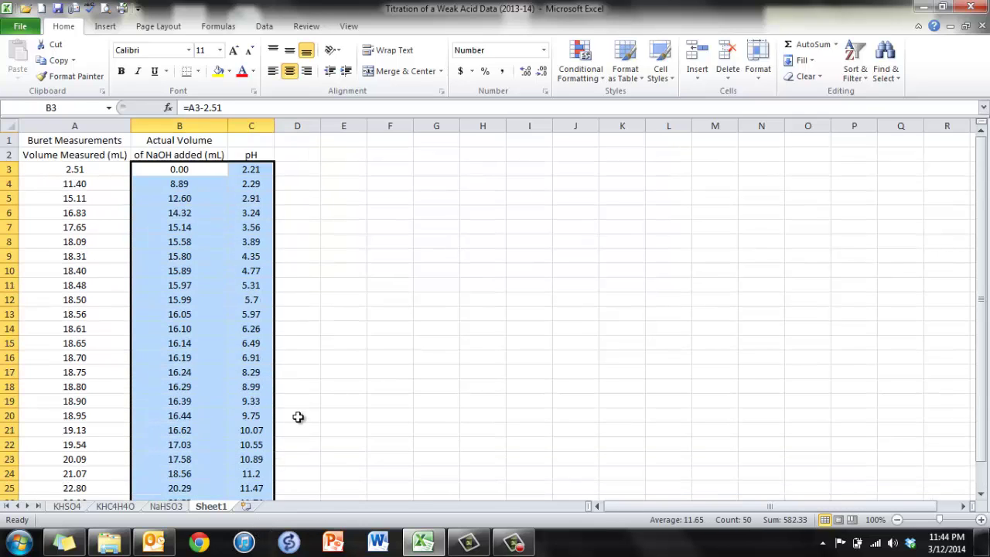
left_click(101, 27)
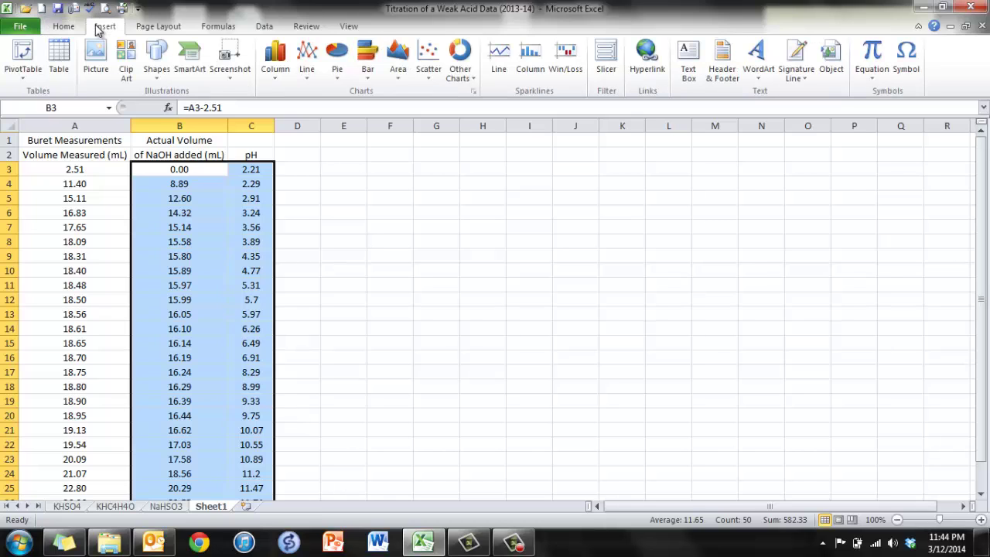
left_click(426, 74)
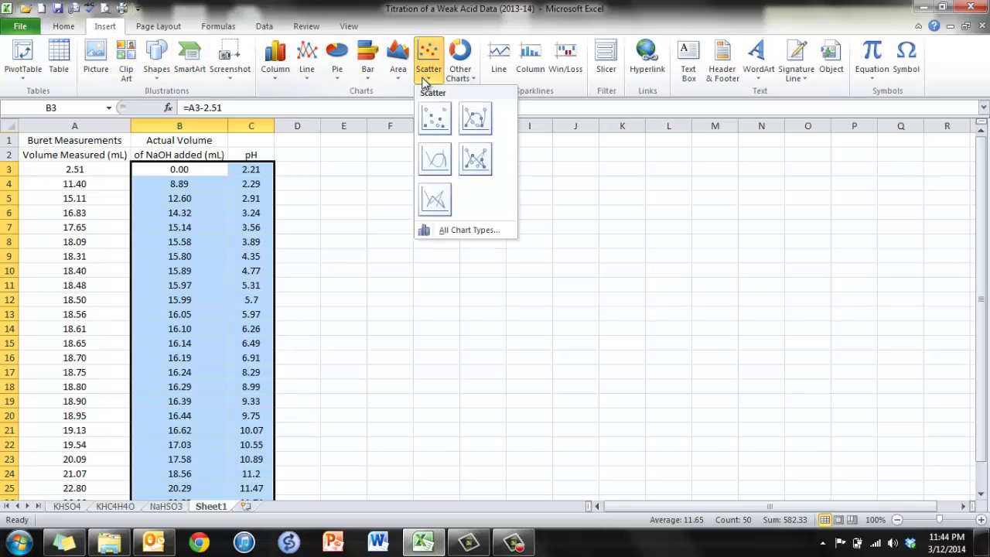
left_click(436, 120)
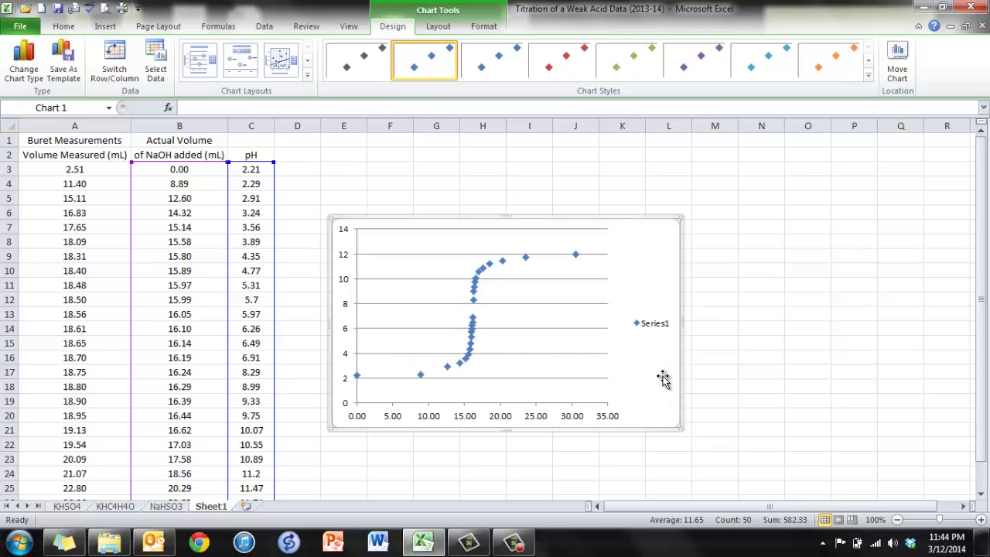
Step: Delete the Series1 legend and add the title 'Titration of an Unknown Acid' above the chart
left_click(654, 323)
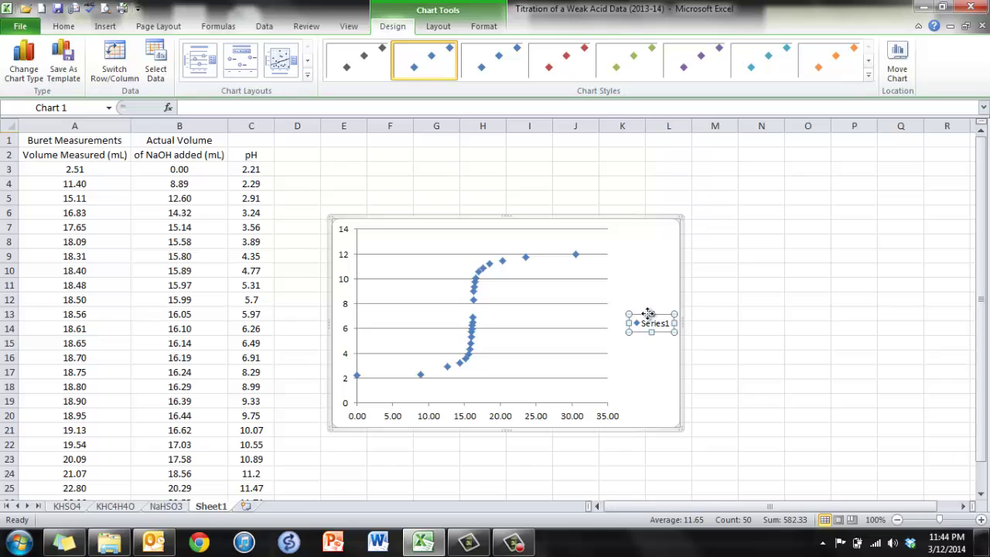
key("Delete")
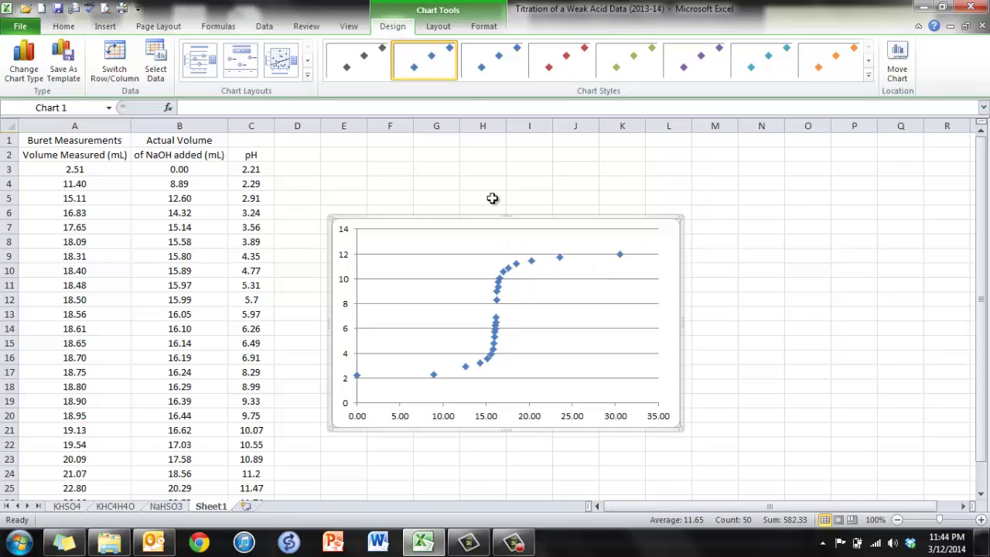
left_click(438, 28)
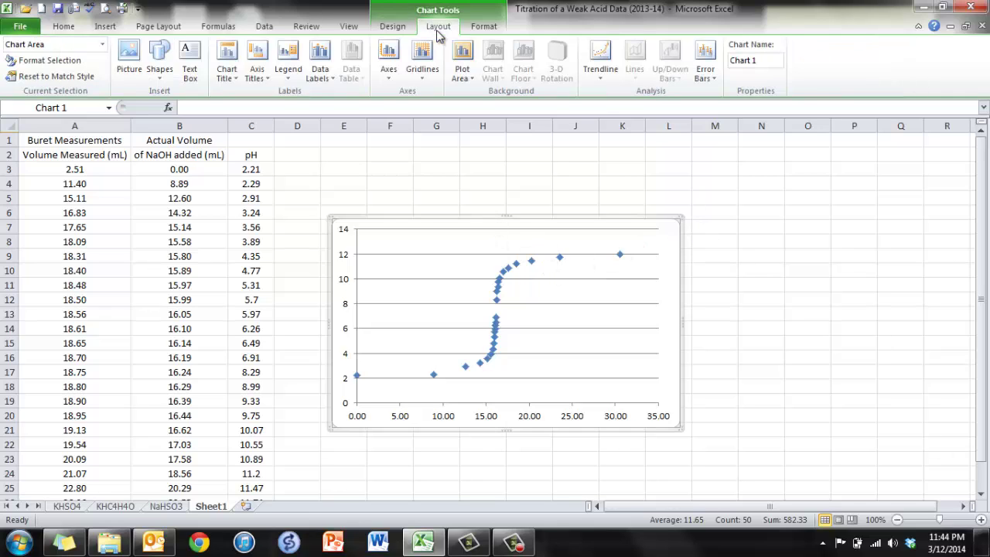
left_click(226, 65)
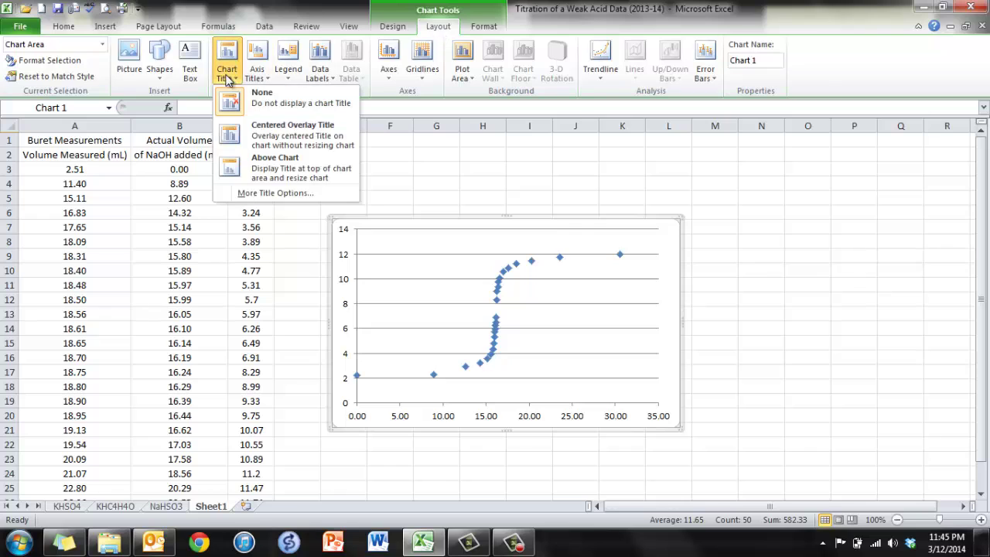
left_click(287, 178)
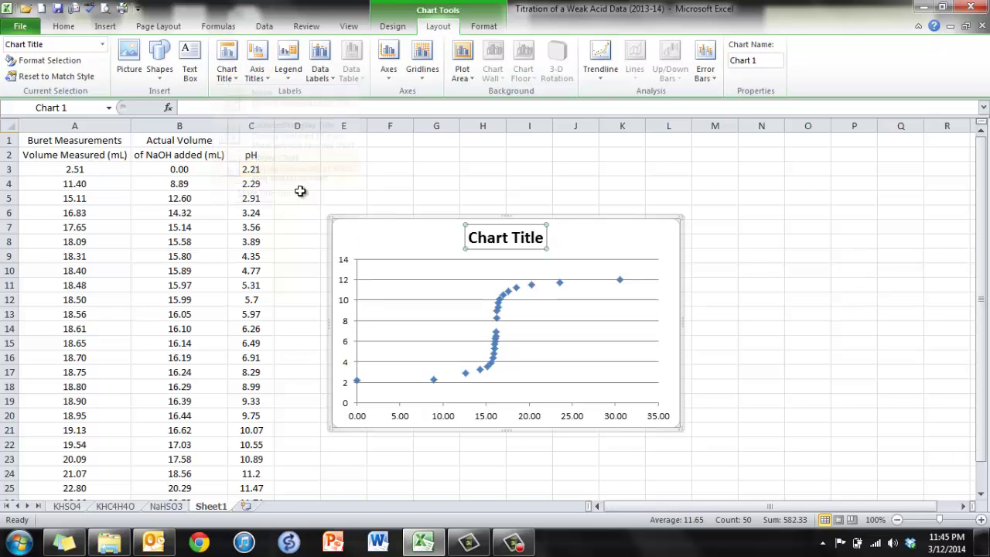
triple_click(509, 246)
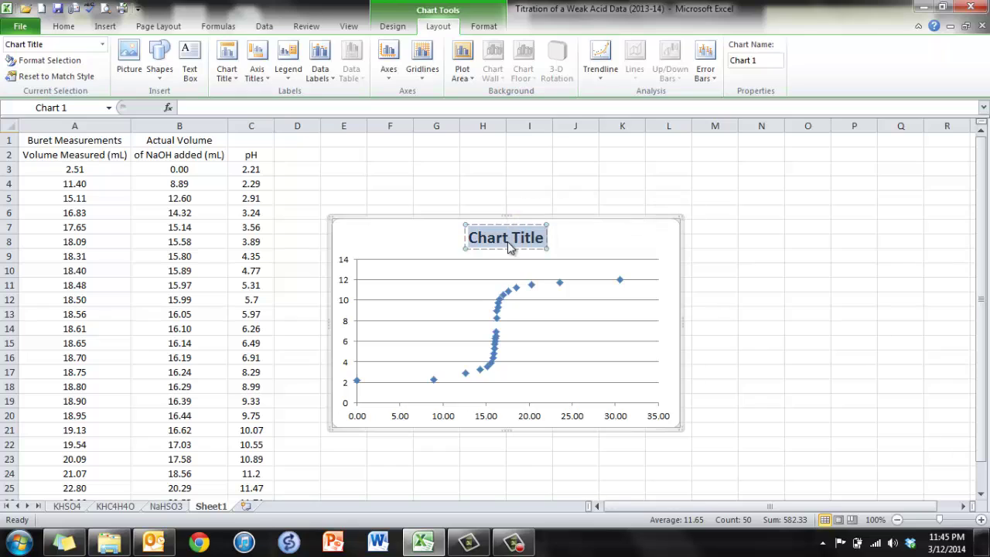
type("Titration of an Unknown Acid")
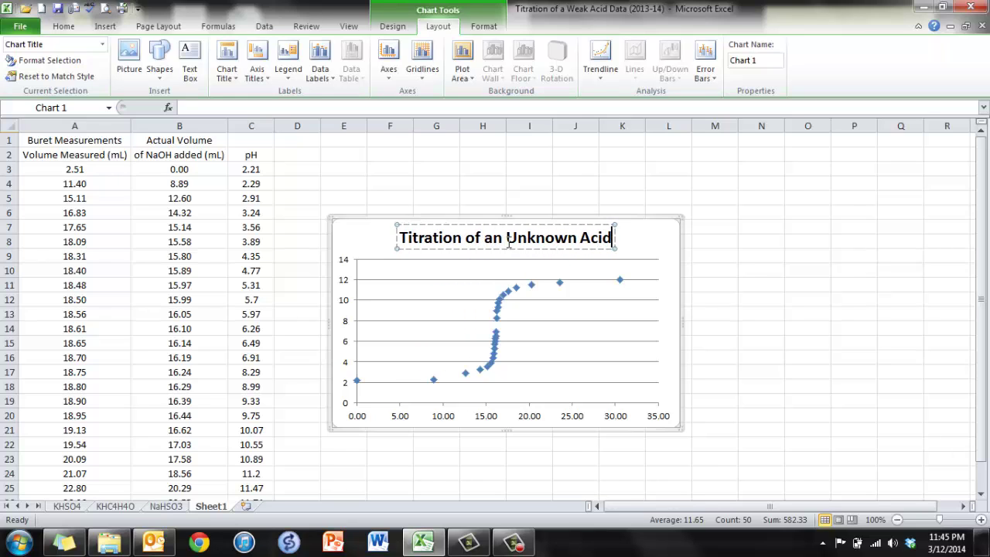
Step: Add the title 'Volume of NaOH added (mL)' below the horizontal axis
left_click(389, 69)
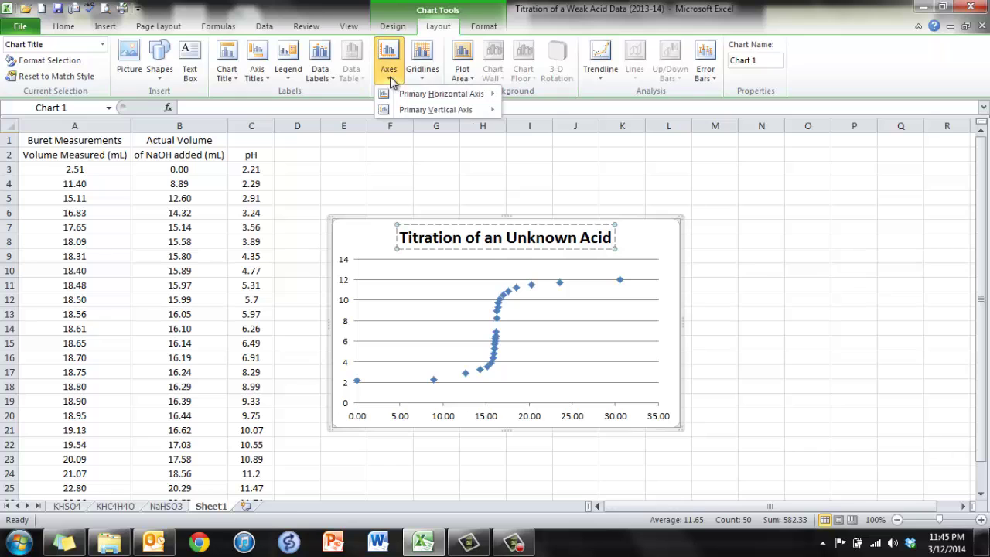
mouse_move(424, 93)
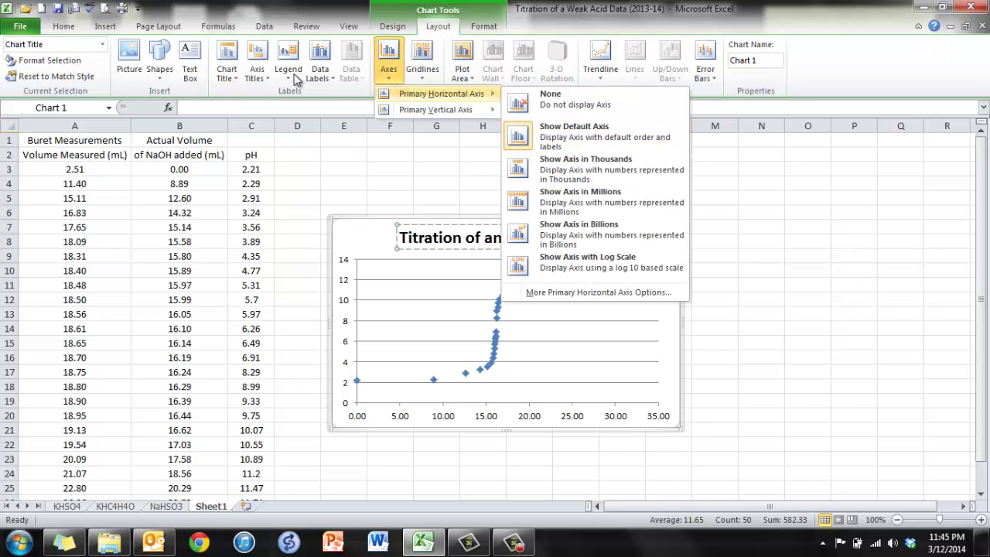
left_click(263, 72)
mouse_move(279, 97)
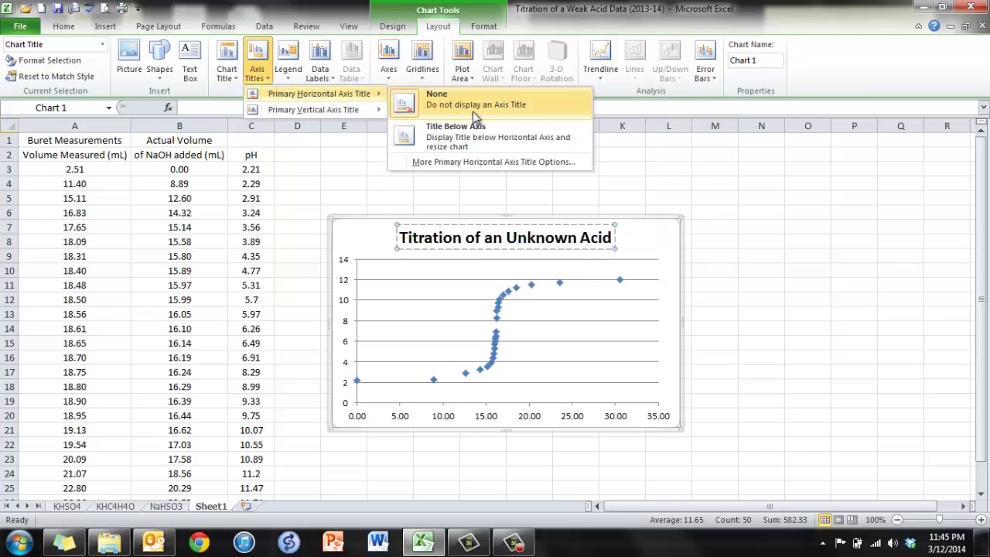
left_click(472, 133)
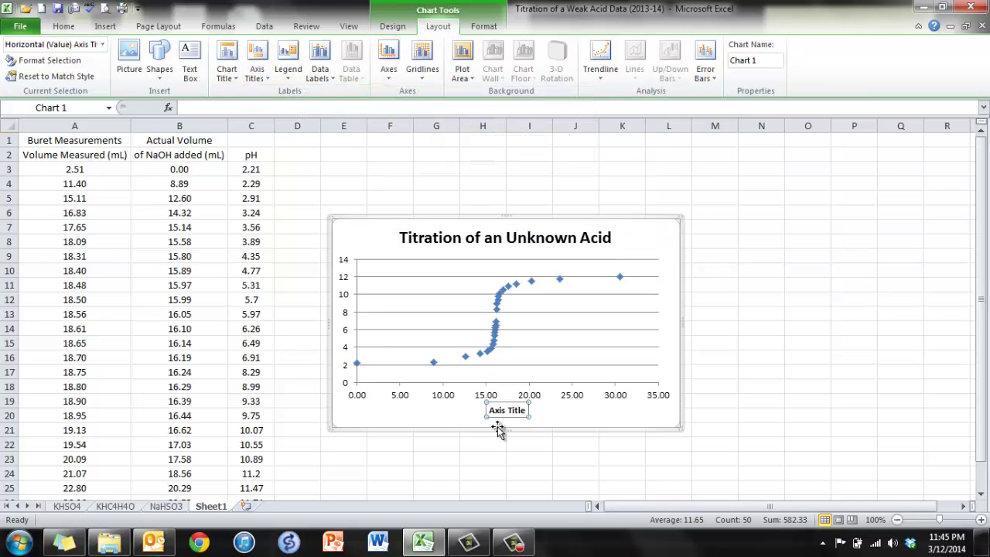
triple_click(499, 412)
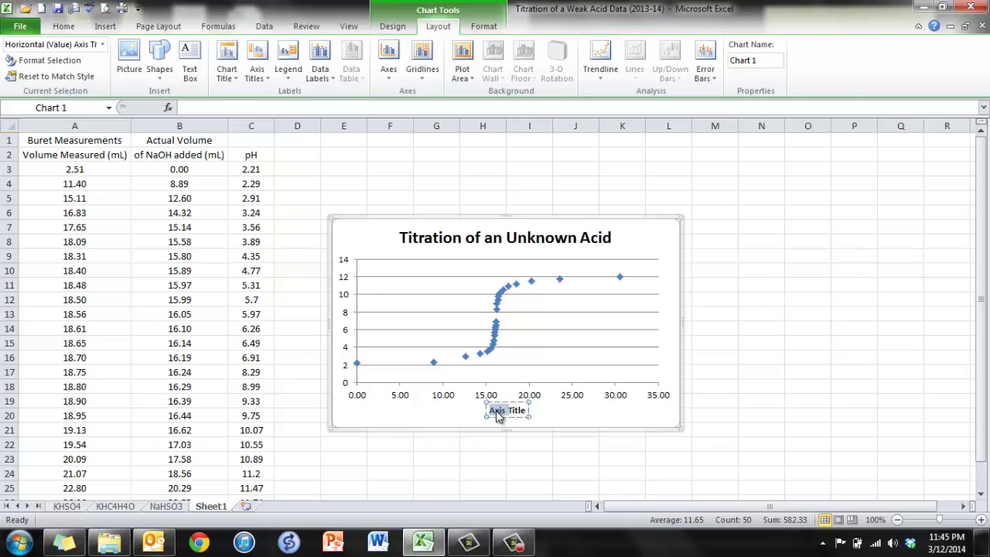
type("Volume of")
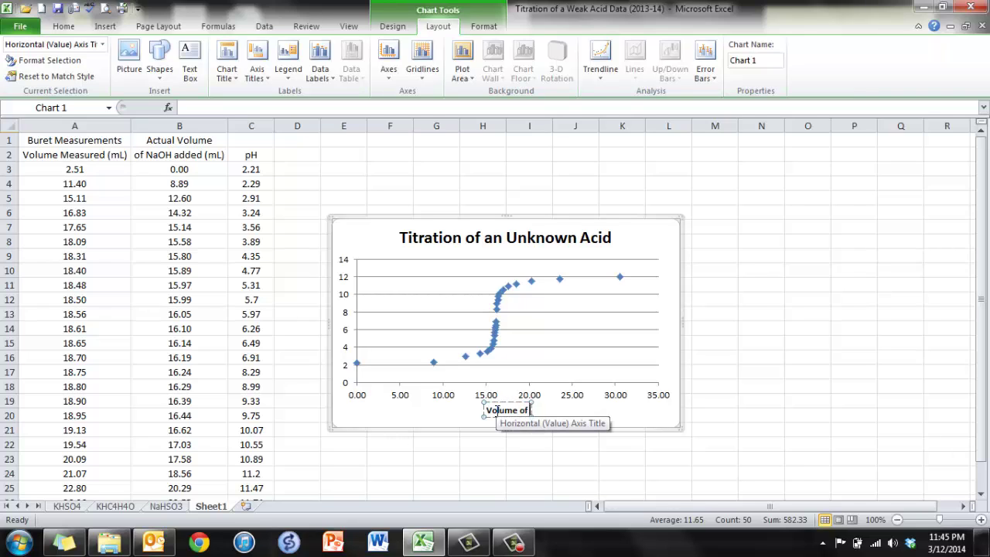
type(" NaOH")
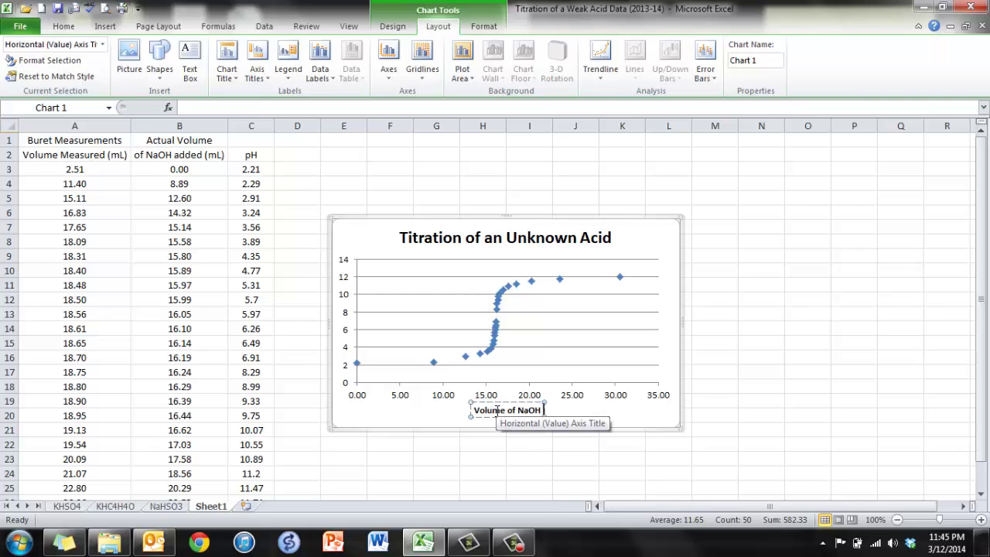
type(" added (")
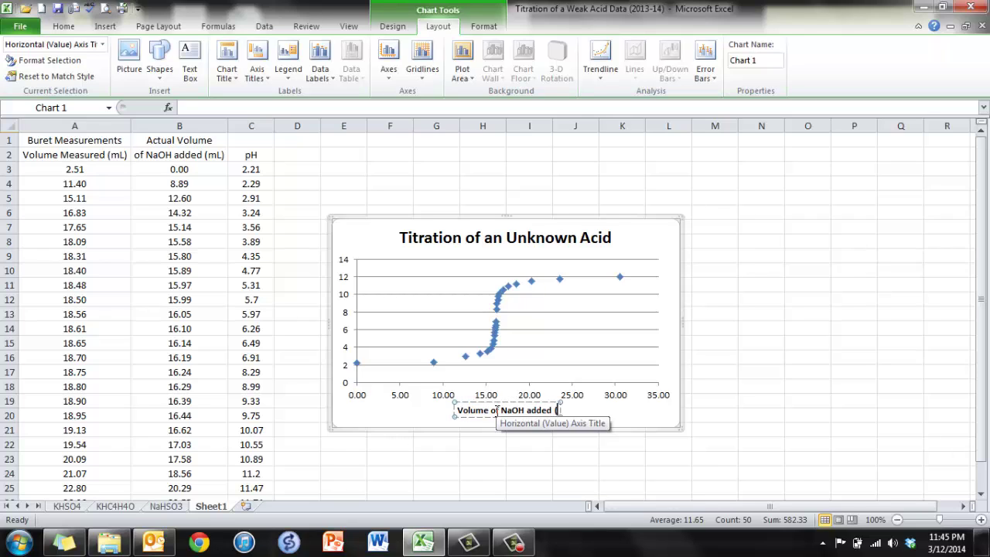
type("mL)")
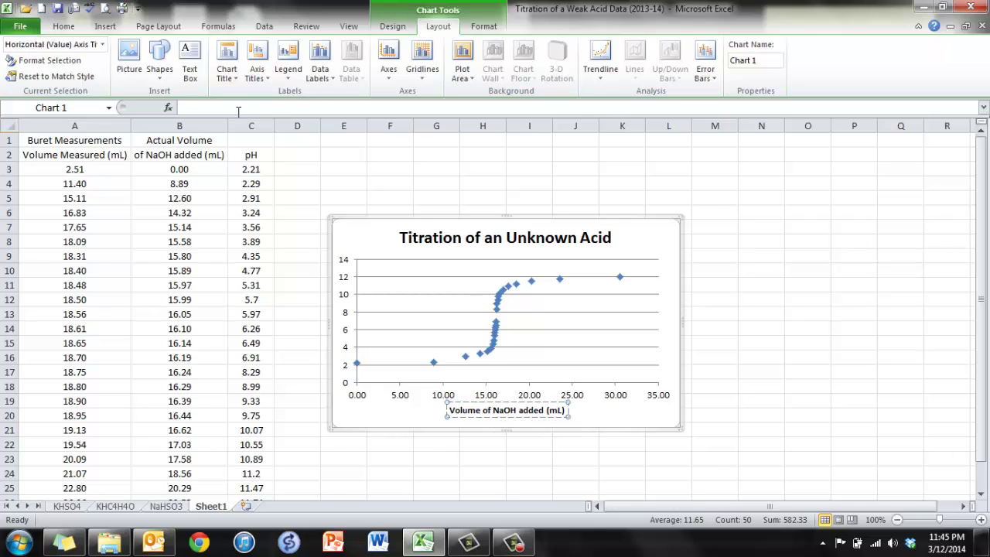
Step: Add a rotated vertical axis title reading 'pH'
left_click(256, 60)
mouse_move(275, 114)
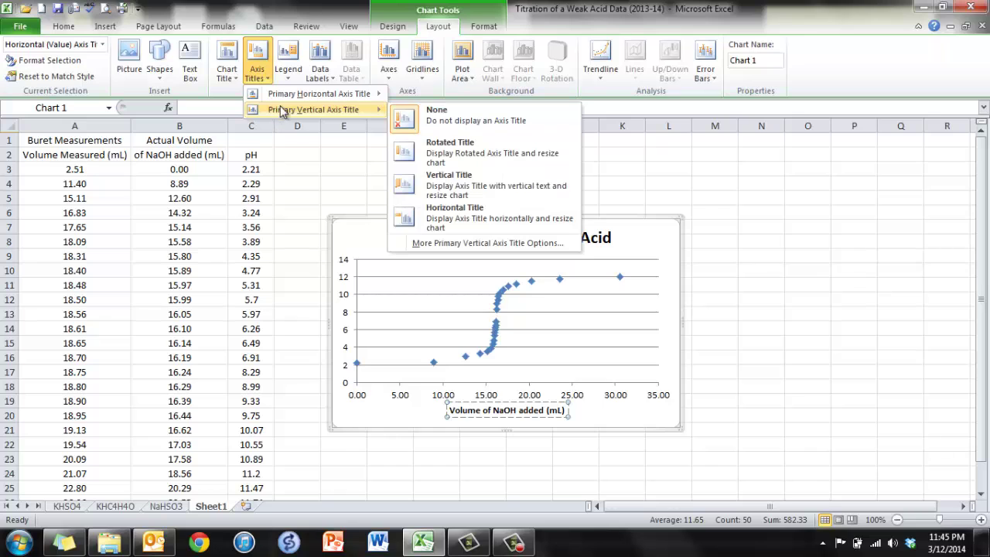
left_click(462, 155)
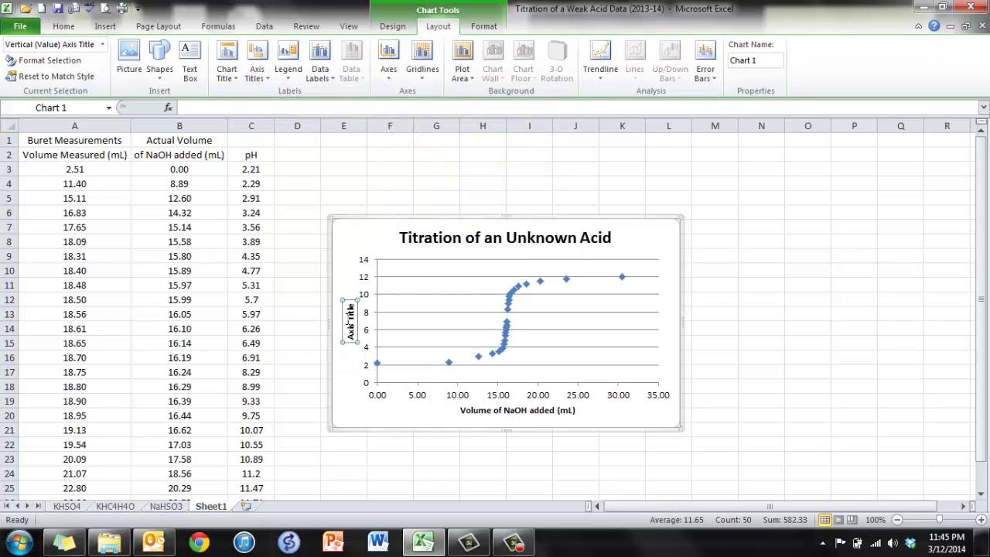
left_click_drag(349, 341, 349, 303)
key("Delete")
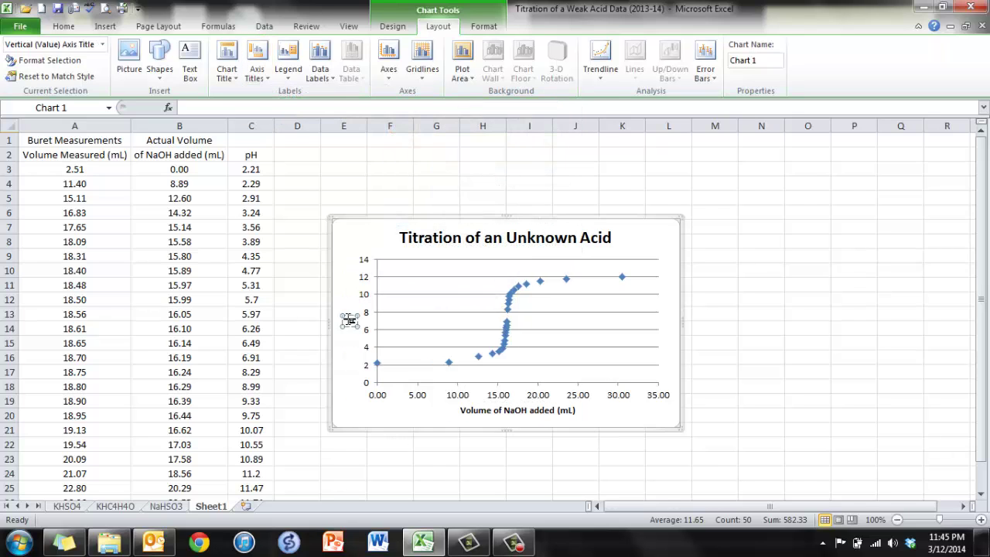
type("pH")
left_click(796, 328)
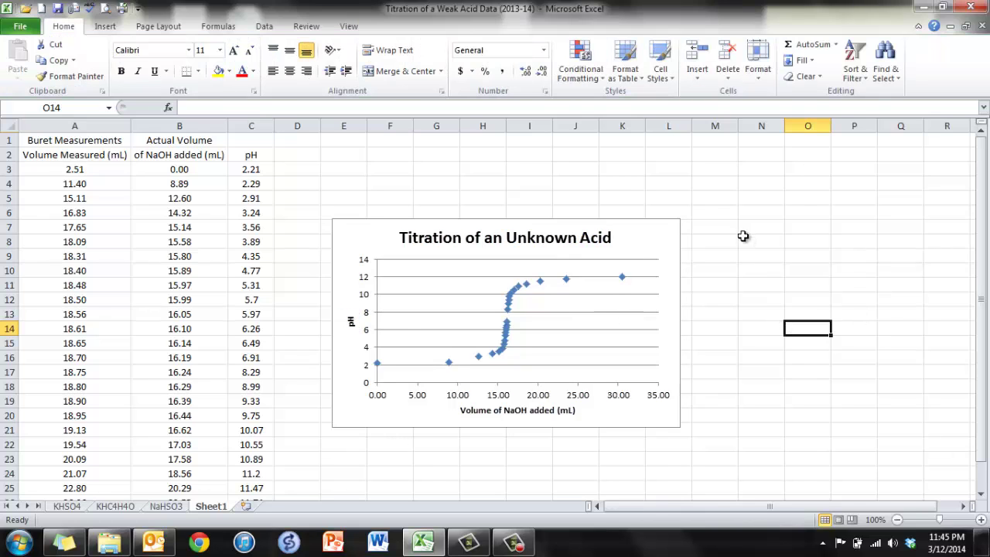
Step: Paste the titration chart into a new Word document and enlarge it across most of the page
left_click(657, 246)
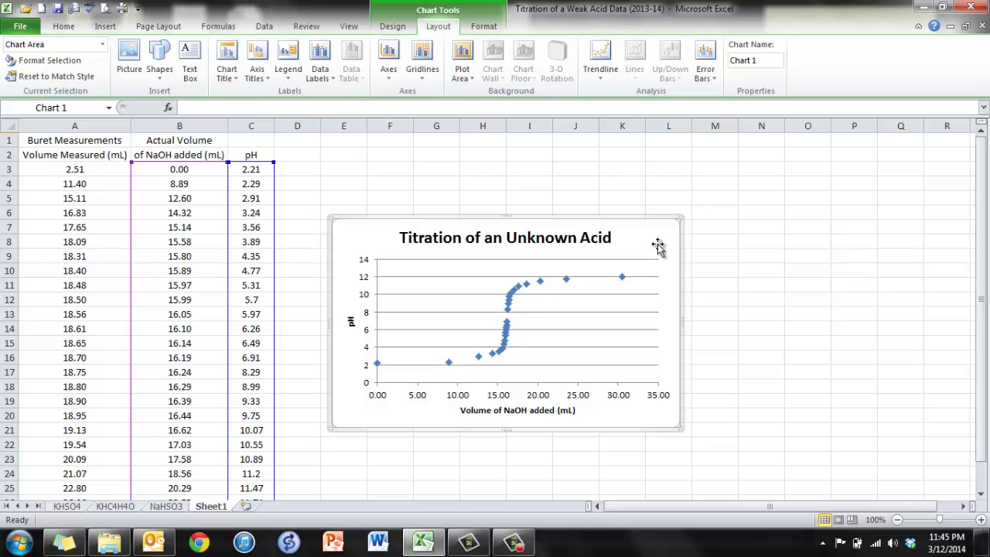
left_click(378, 542)
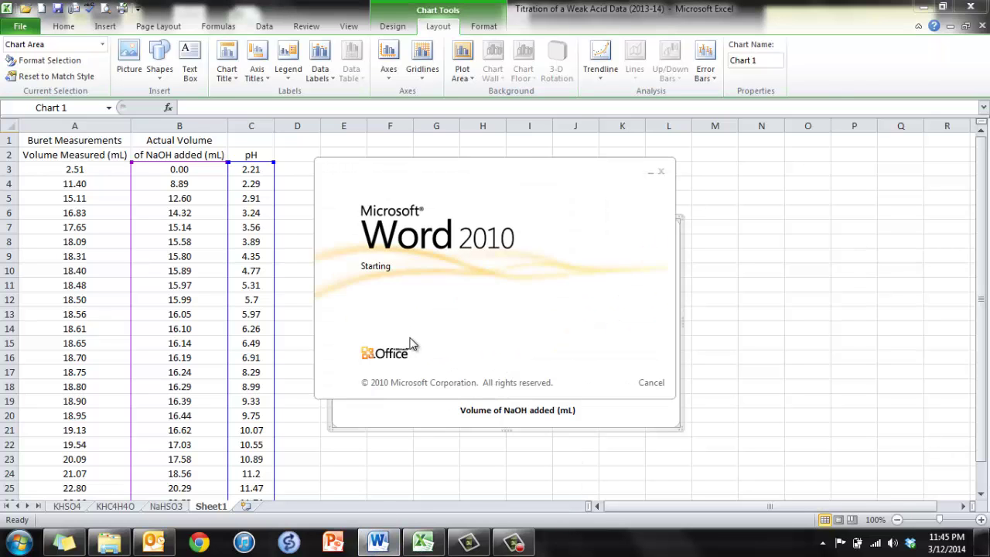
key("ctrl+v")
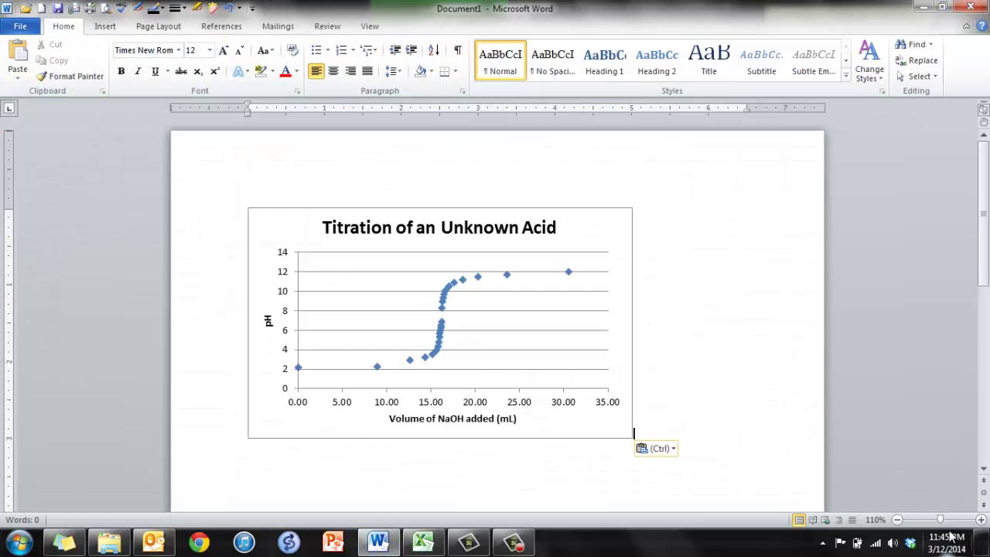
left_click(897, 519)
left_click(898, 520)
left_click(897, 520)
left_click(583, 343)
left_click_drag(597, 352, 687, 439)
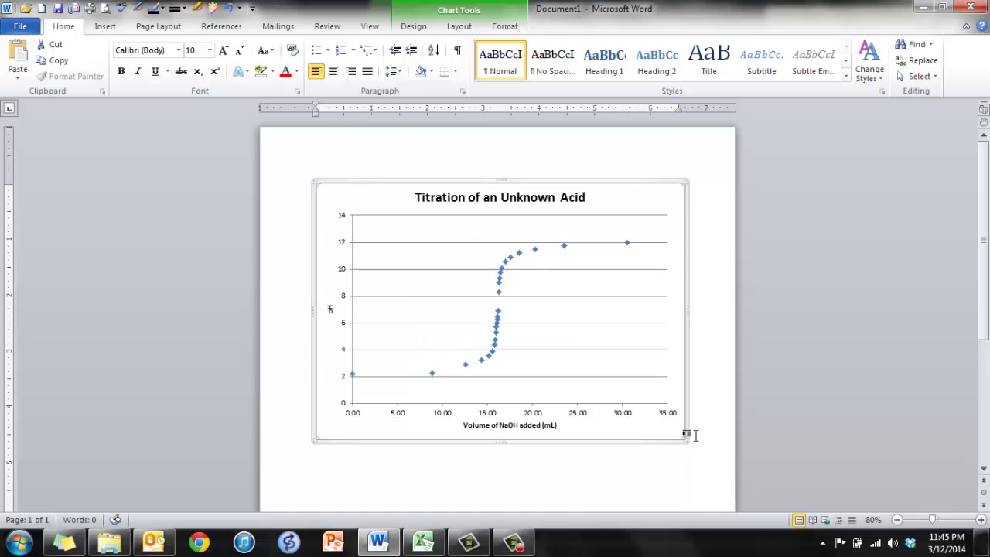
left_click(821, 476)
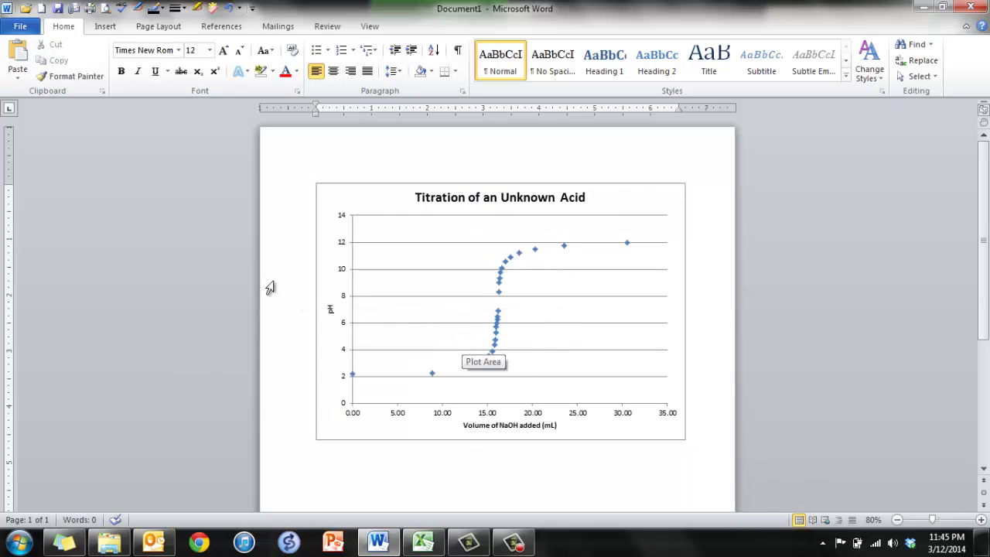
left_click(21, 30)
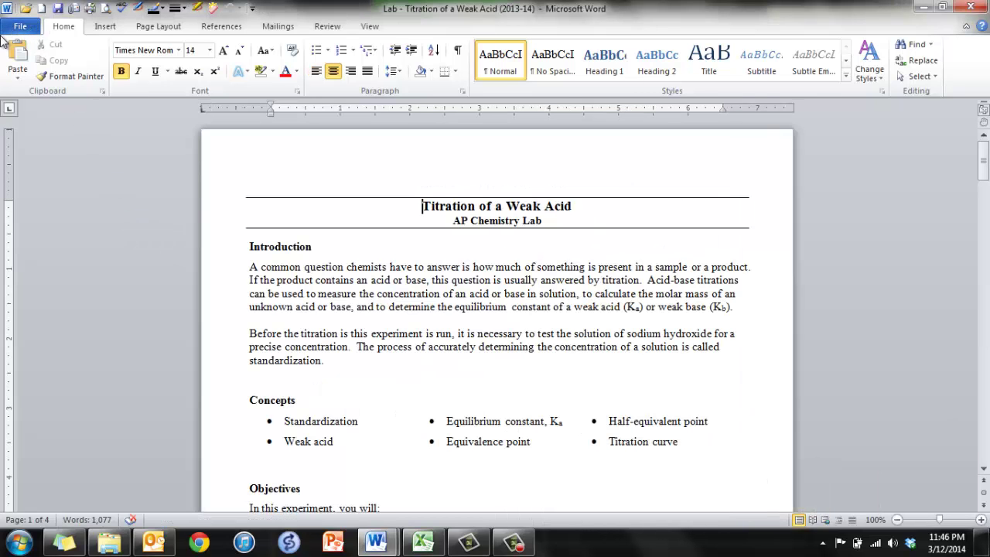
scroll(4, 39, "down", 4)
key("Down")
key("Down")
key("Down")
key("Down")
key("Down")
key("Down")
key("Down")
key("Down")
key("Down")
key("Down")
key("Down")
key("Down")
key("Down")
key("Down")
key("Down")
key("Down")
key("Down")
scroll(446, 379, "down", 5)
scroll(446, 379, "down", 20)
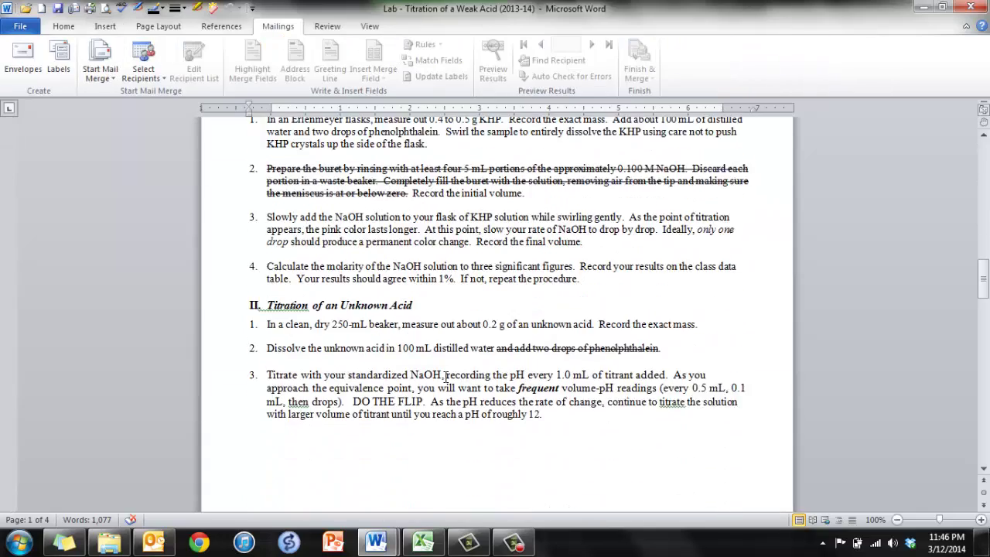
scroll(446, 378, "down", 20)
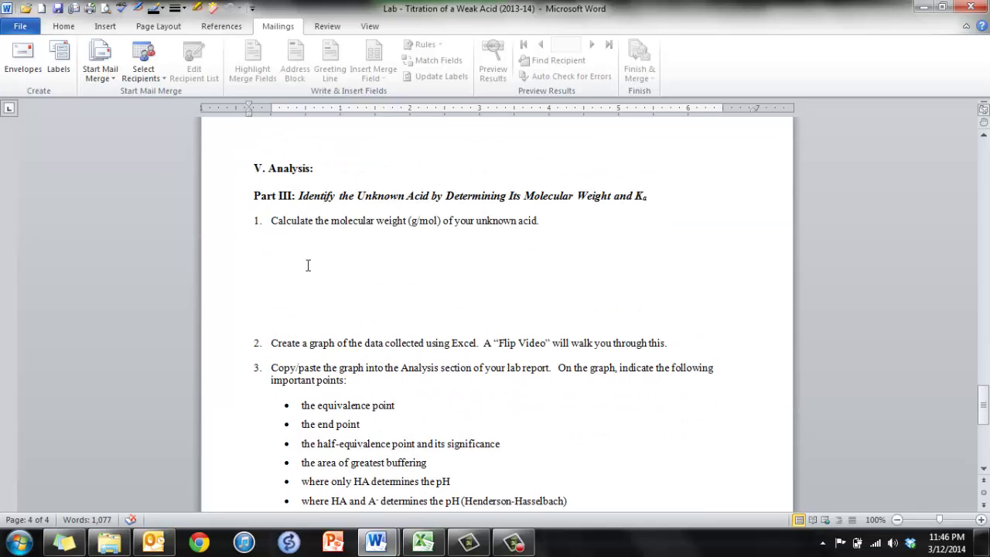
scroll(310, 267, "down", 3)
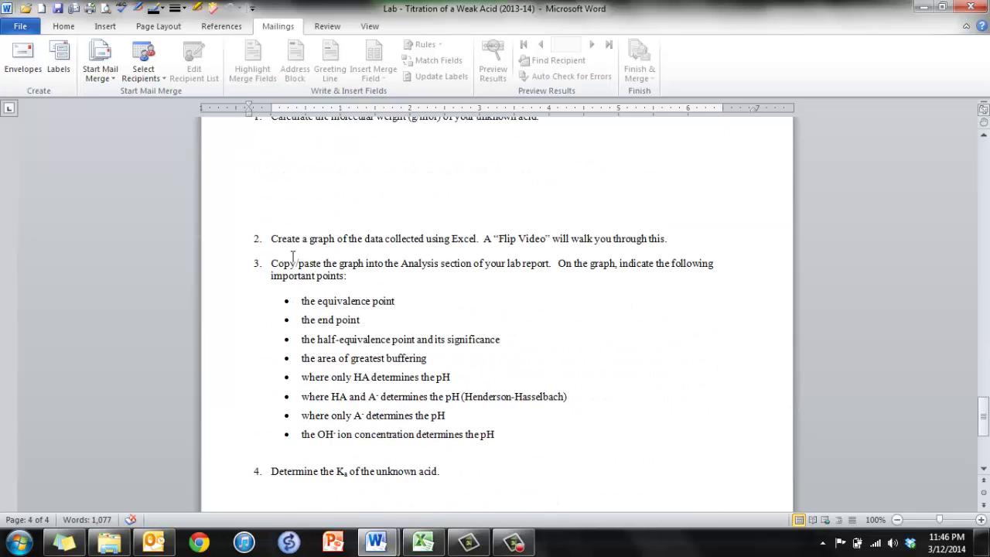
left_click_drag(282, 239, 673, 240)
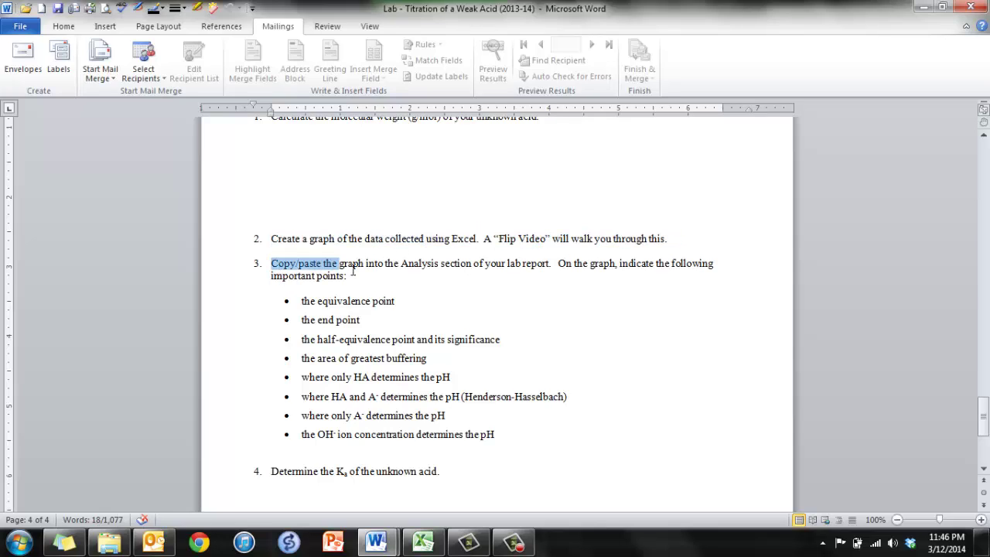
left_click_drag(355, 270, 408, 275)
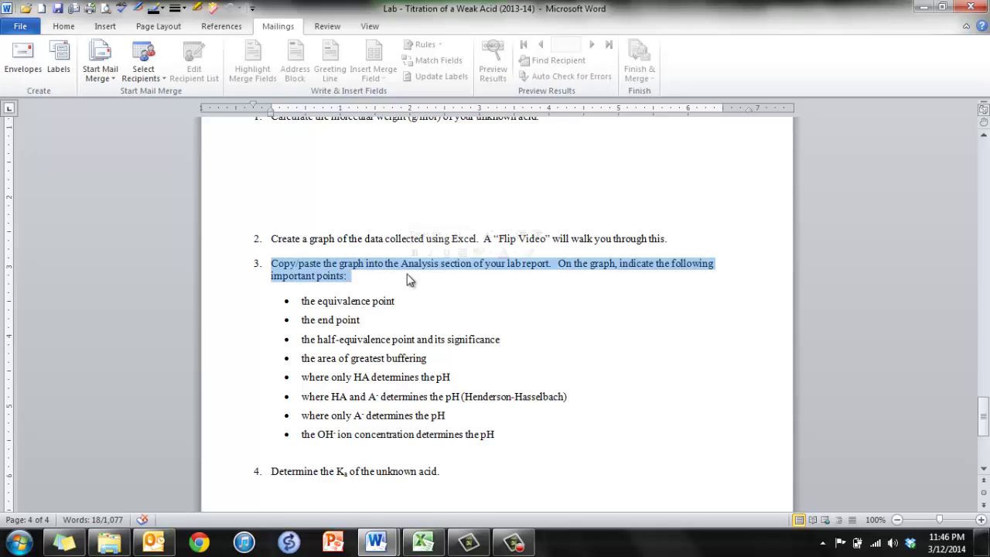
scroll(354, 232, "up", 4)
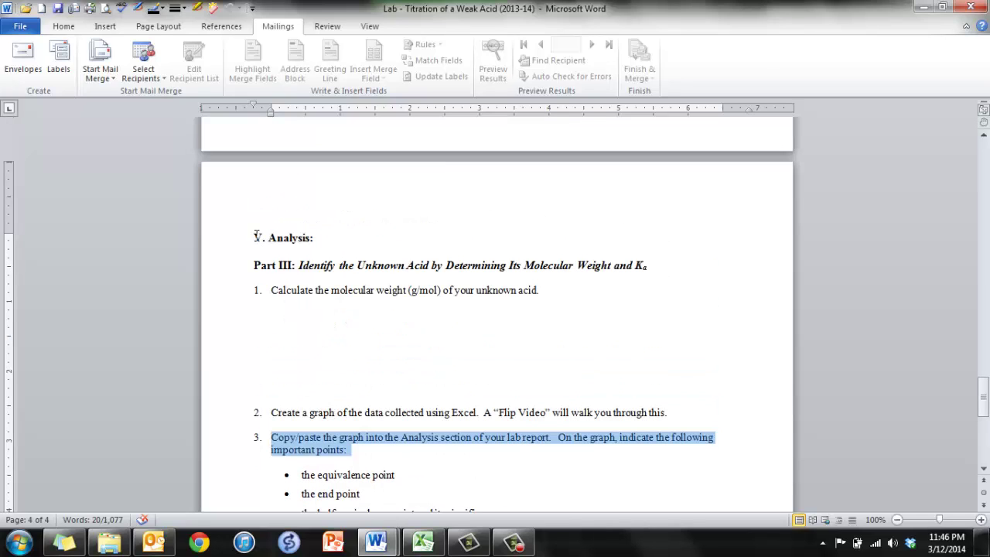
left_click_drag(256, 236, 283, 241)
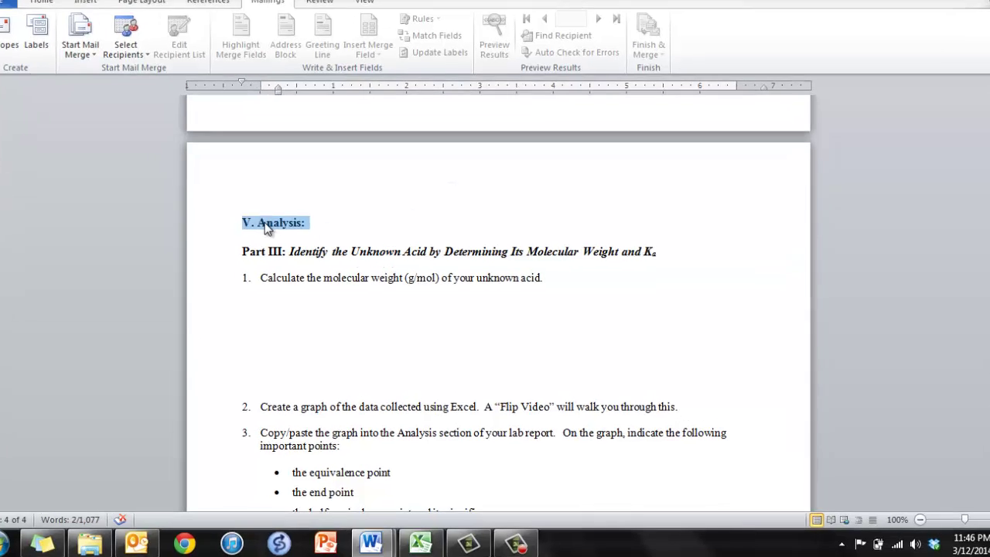
left_click(272, 238)
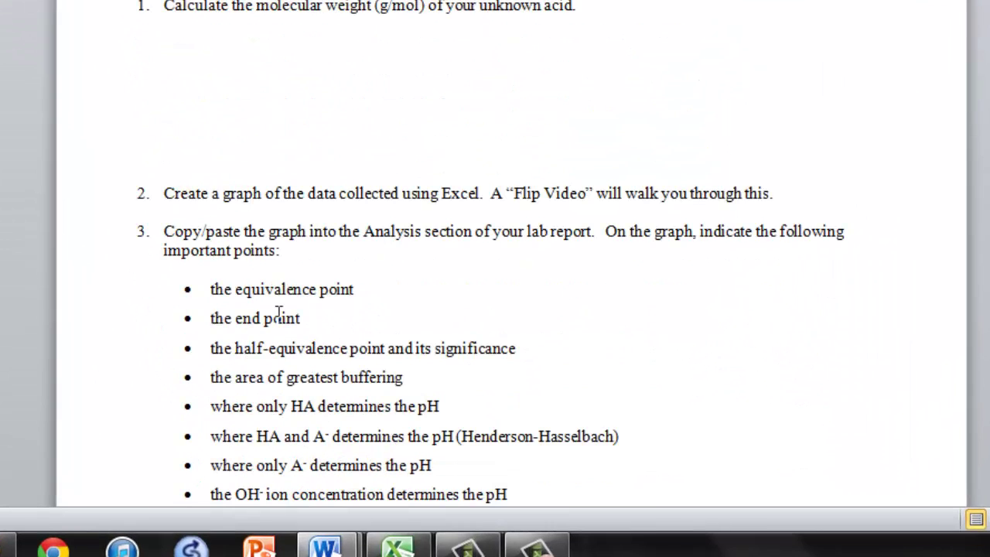
Step: Apply strikethrough to the 'the end point' bullet in the graph points list
scroll(277, 312, "down", 3)
left_click_drag(212, 128, 369, 131)
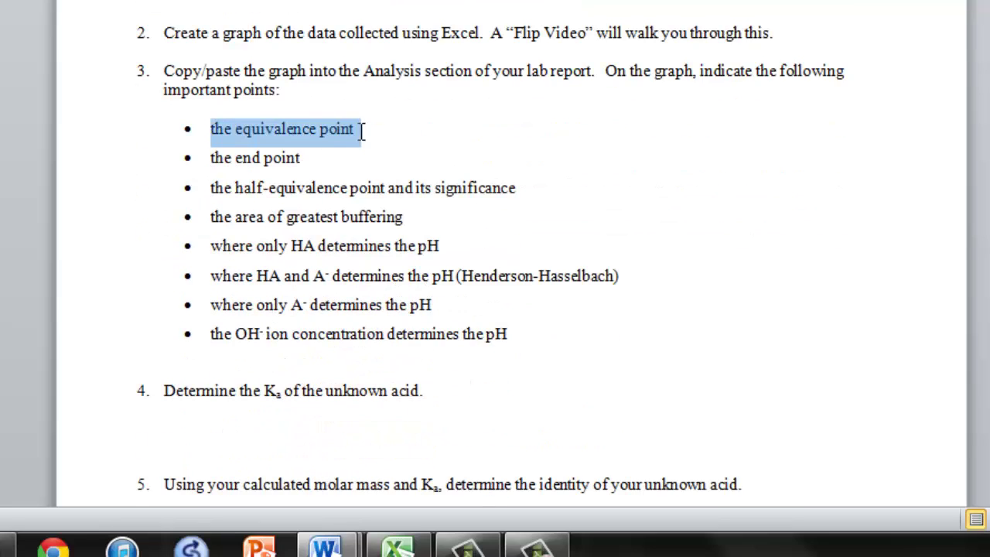
left_click_drag(305, 158, 209, 159)
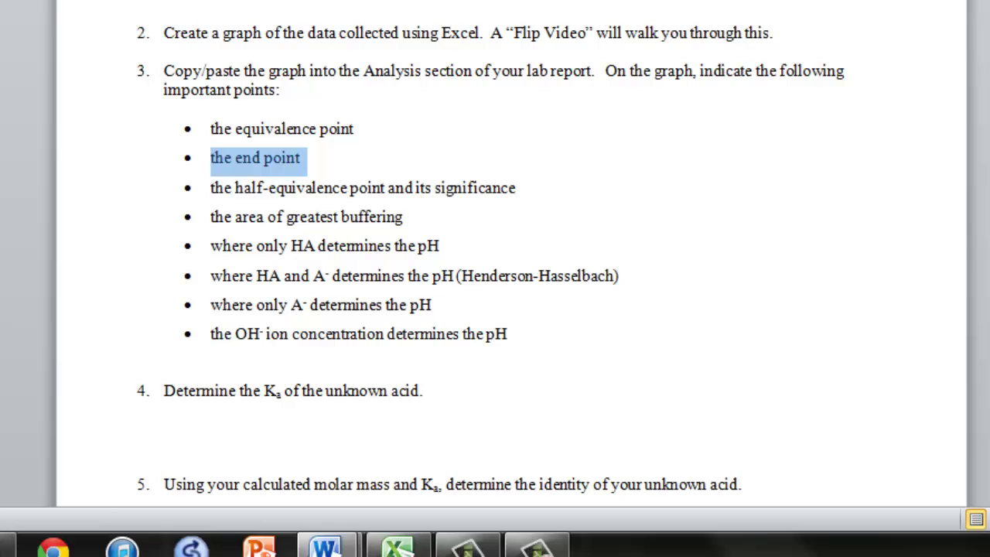
key("ctrl+shift+x")
left_click(309, 333)
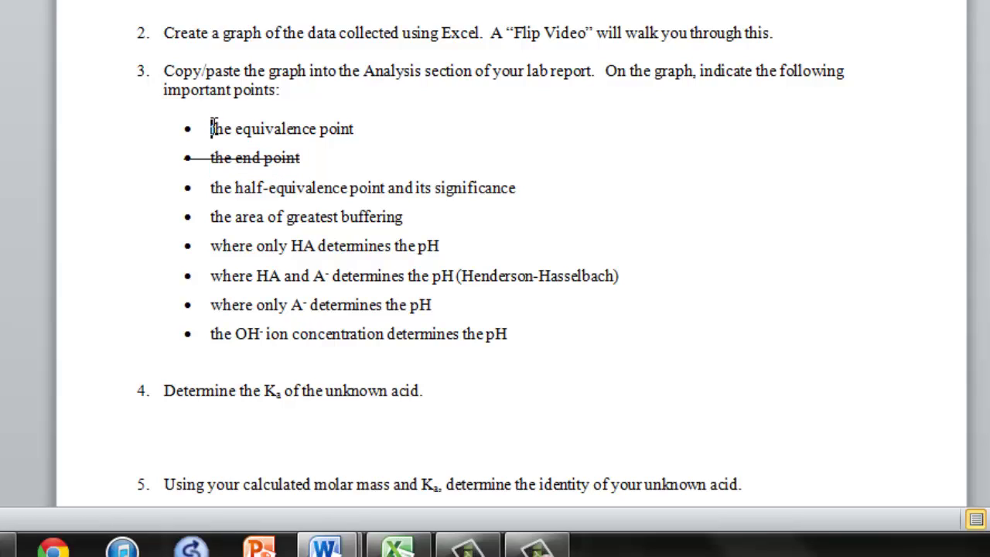
left_click_drag(212, 128, 392, 132)
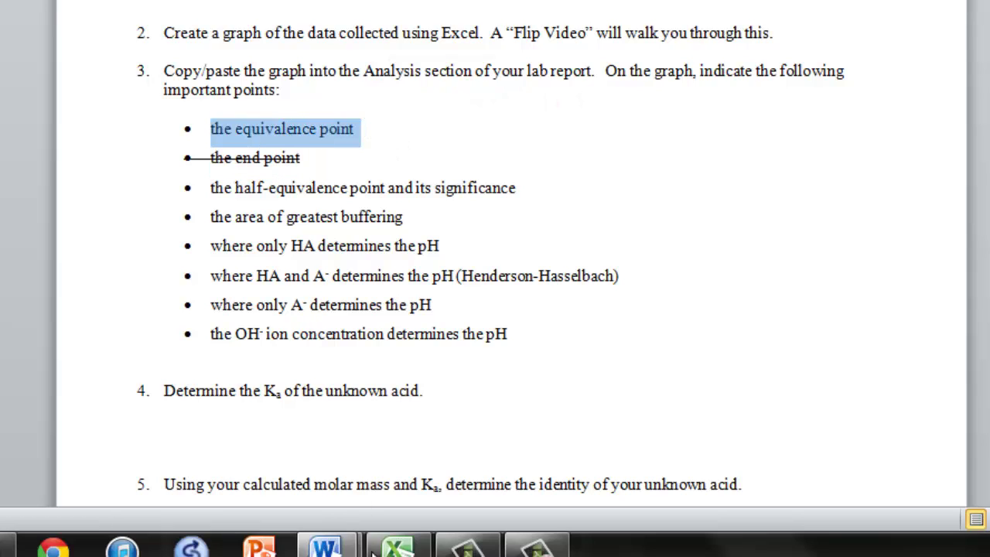
Step: Compare the chart in Excel and Document1, then review the bullets from half-equivalence point down
left_click(396, 548)
mouse_move(325, 548)
left_click(472, 475)
left_click(317, 456)
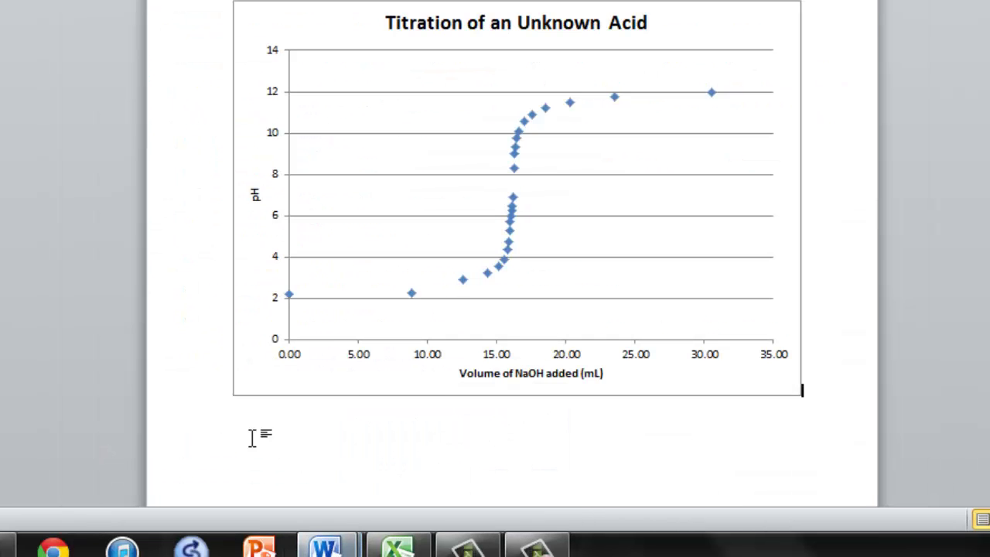
left_click(533, 118)
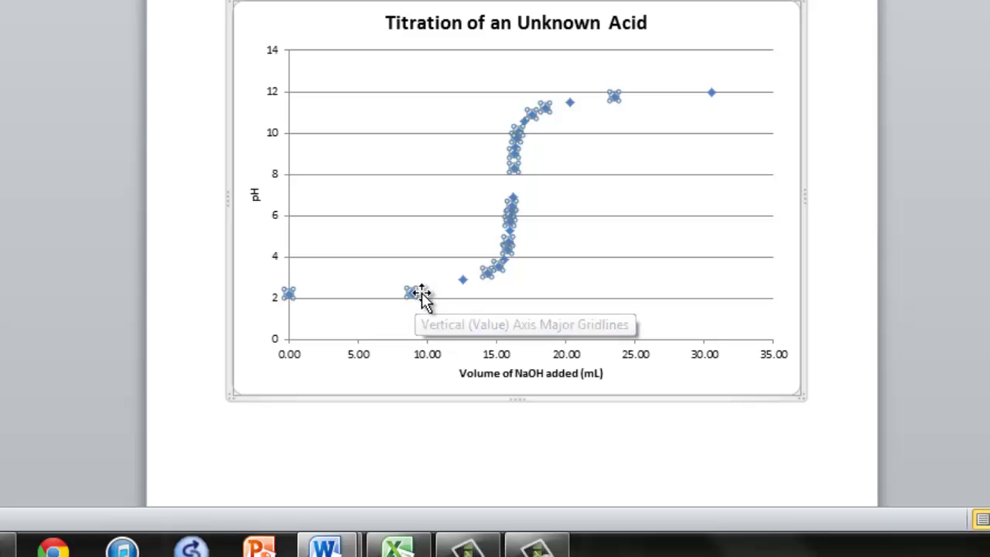
mouse_move(325, 546)
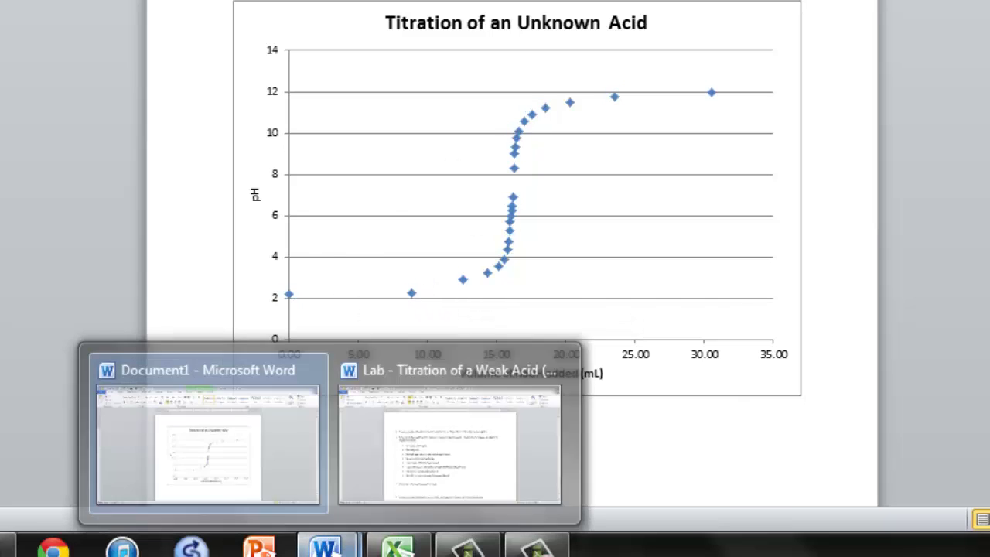
left_click(455, 437)
left_click_drag(209, 188, 554, 336)
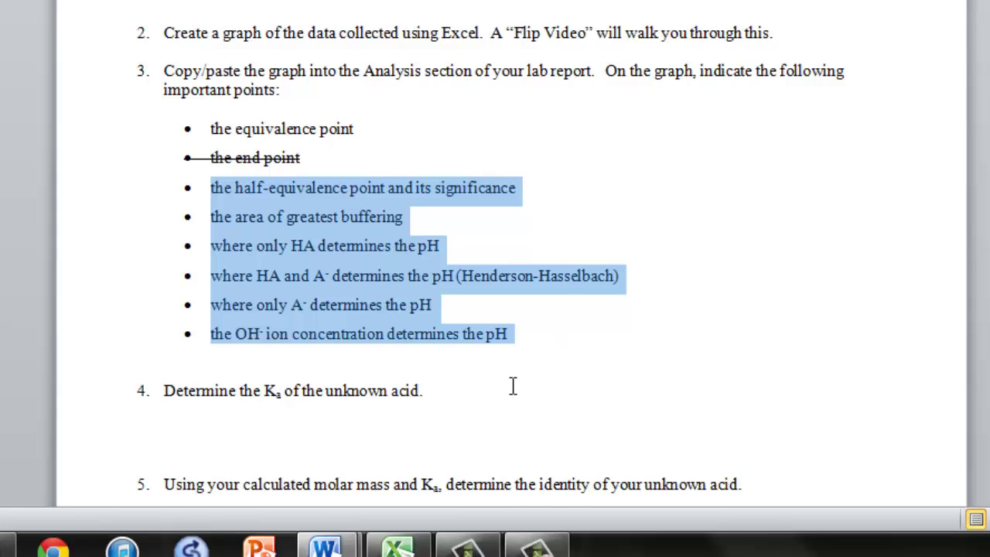
Step: Review the Data section lines for KHP mass, NaOH volumes, Volume Used and concentration
scroll(513, 384, "up", 15)
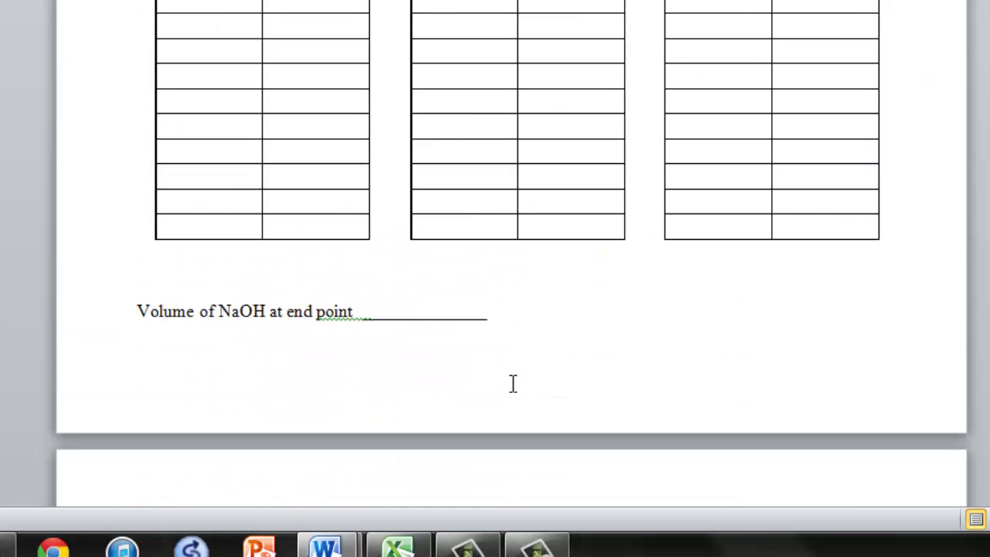
scroll(510, 383, "up", 6)
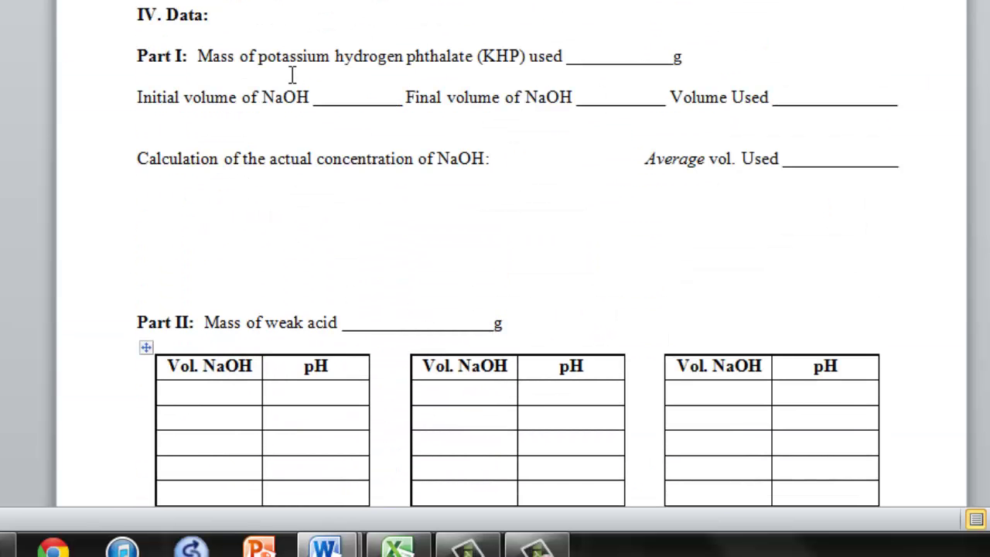
left_click_drag(220, 46, 685, 58)
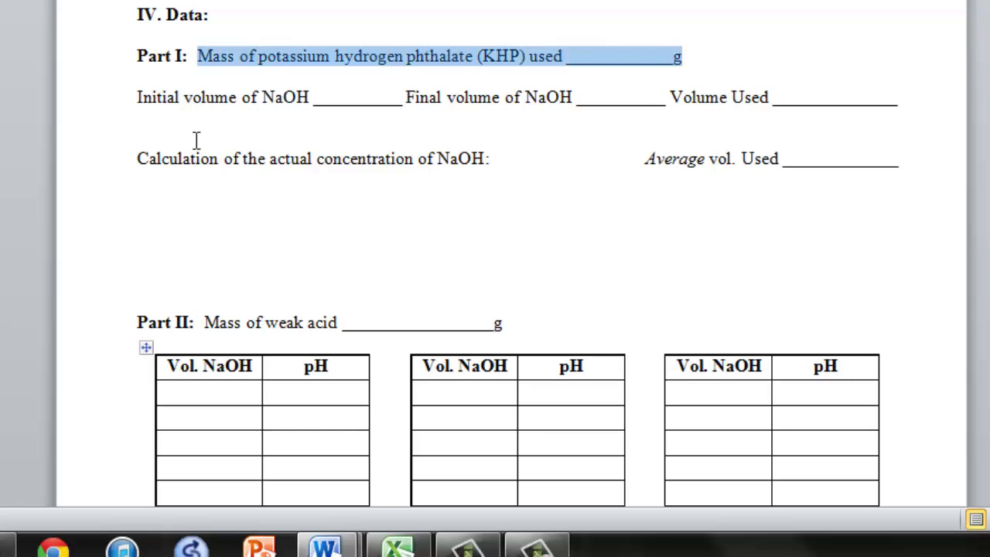
left_click_drag(149, 157, 519, 153)
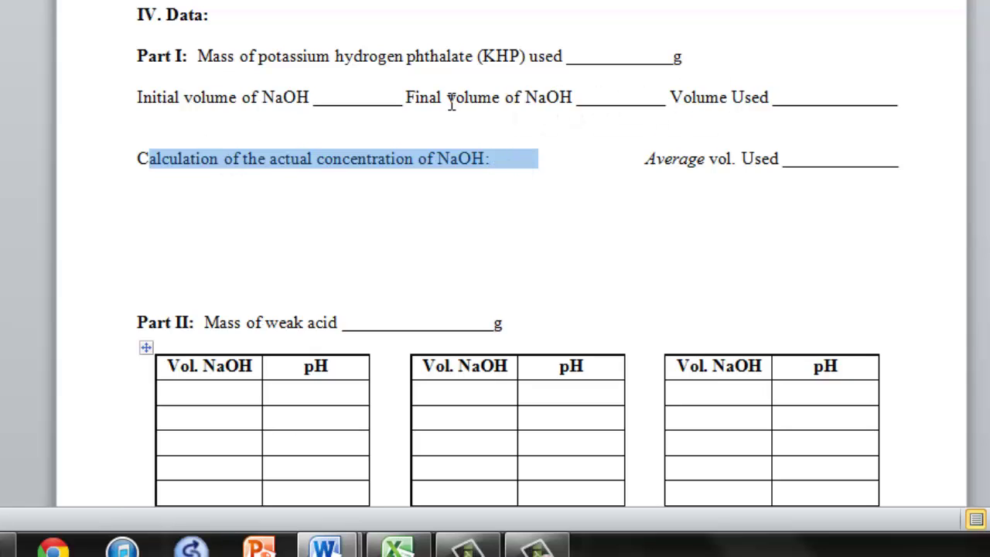
left_click_drag(258, 55, 672, 60)
left_click_drag(138, 98, 601, 103)
left_click_drag(672, 98, 897, 100)
left_click_drag(138, 157, 484, 158)
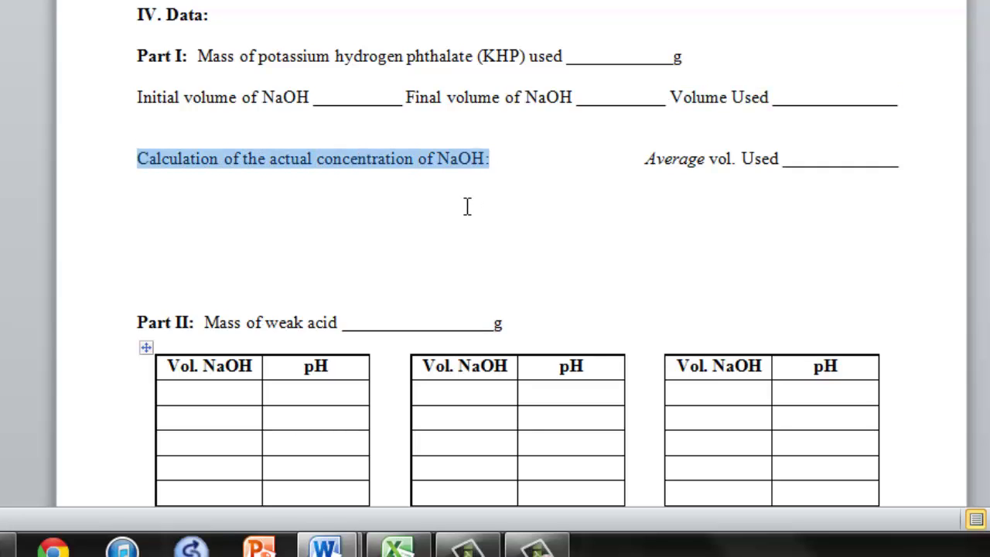
Step: Review the Part III lines on mass of weak acid and molecular weight in g/mol
scroll(364, 183, "down", 5)
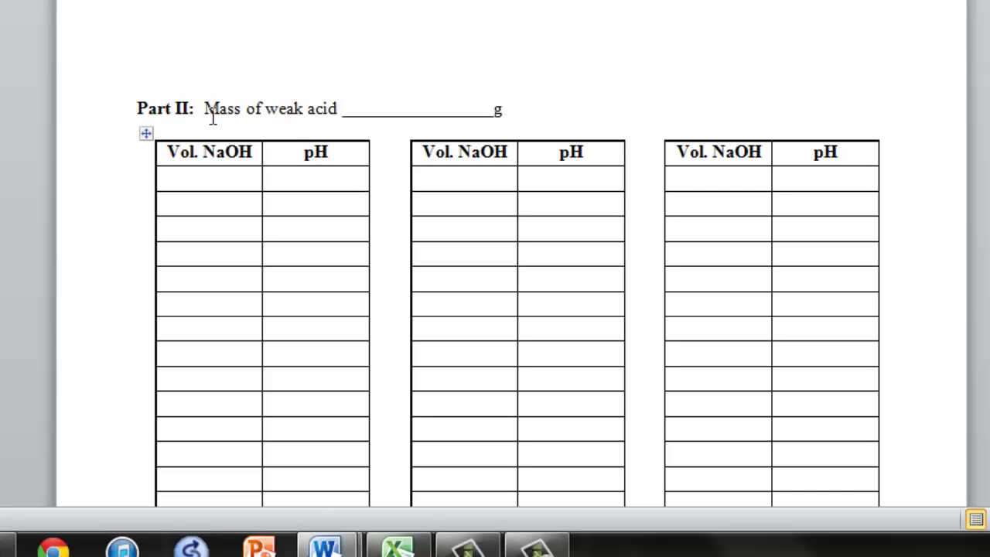
left_click(527, 113, "shift")
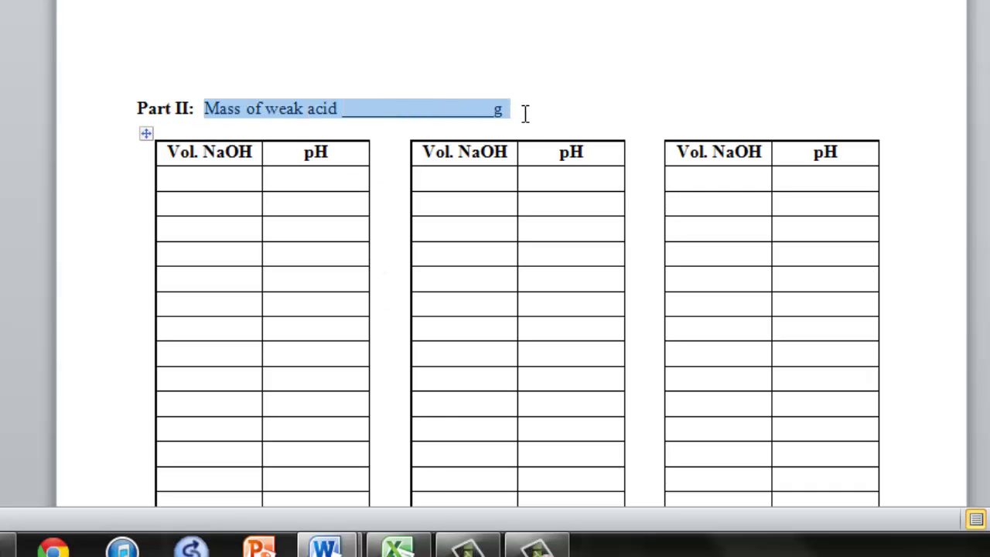
scroll(442, 348, "down", 10)
scroll(442, 349, "down", 10)
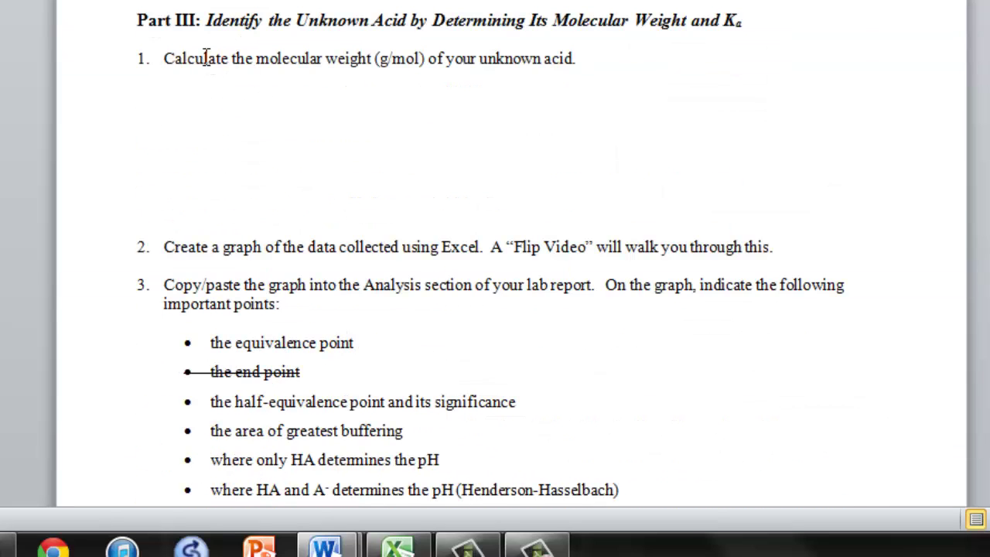
left_click_drag(198, 51, 571, 67)
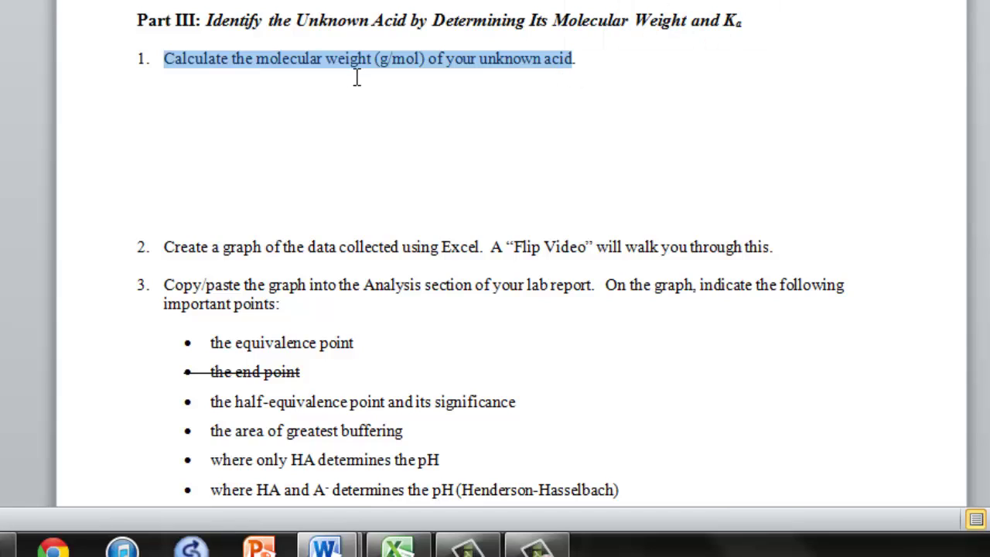
left_click(377, 109)
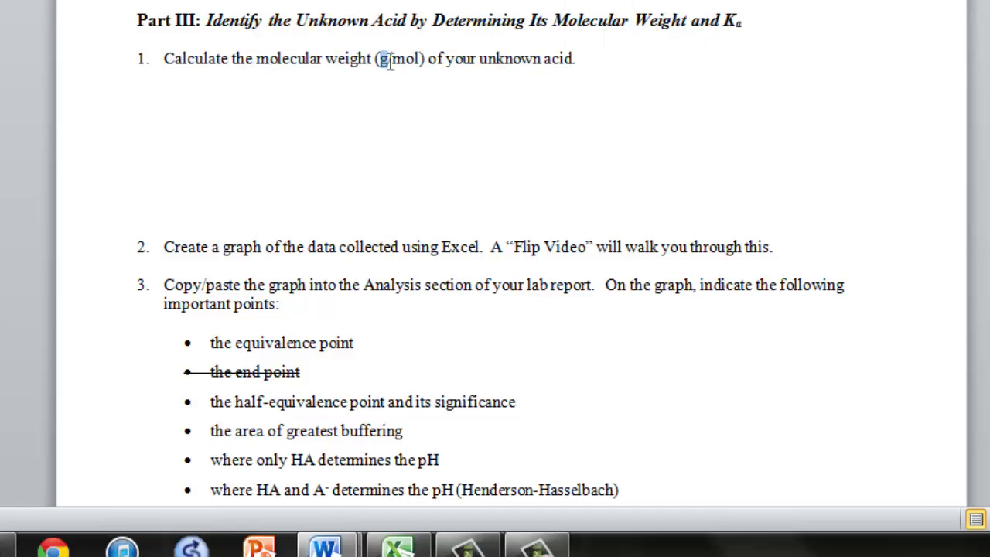
left_click_drag(403, 66, 422, 66)
scroll(439, 212, "up", 15)
left_click_drag(138, 87, 543, 108)
scroll(499, 196, "down", 15)
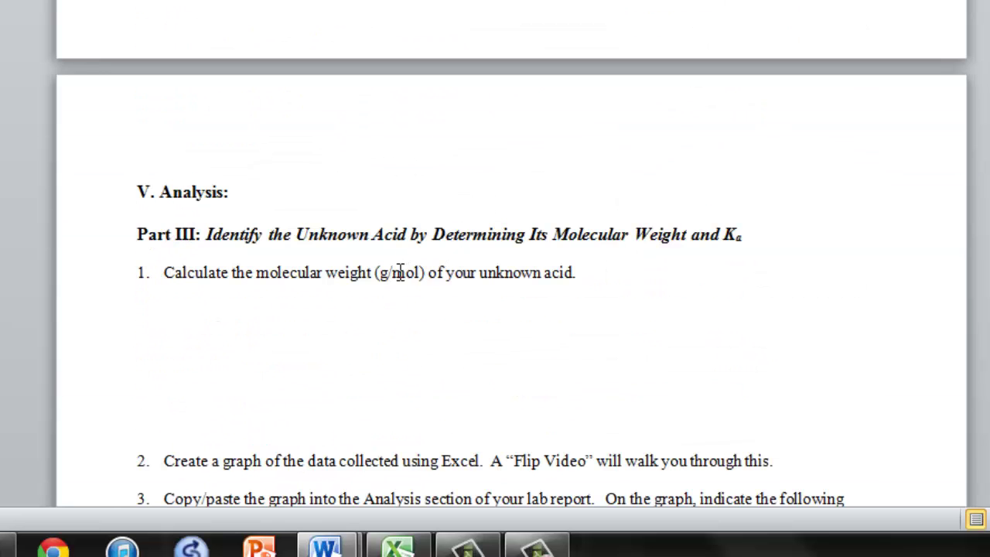
left_click_drag(394, 272, 421, 276)
left_click_drag(296, 253, 405, 361)
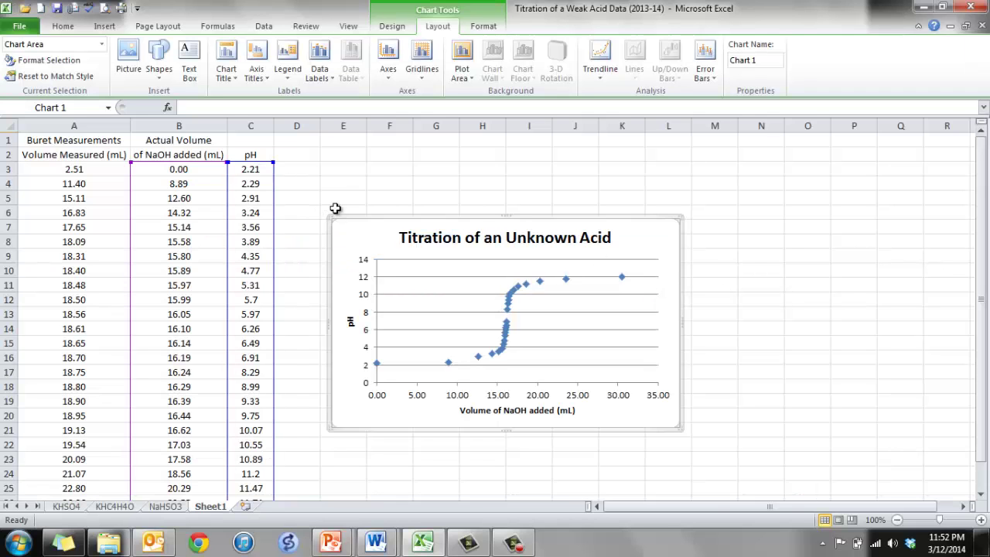
left_click_drag(388, 246, 431, 216)
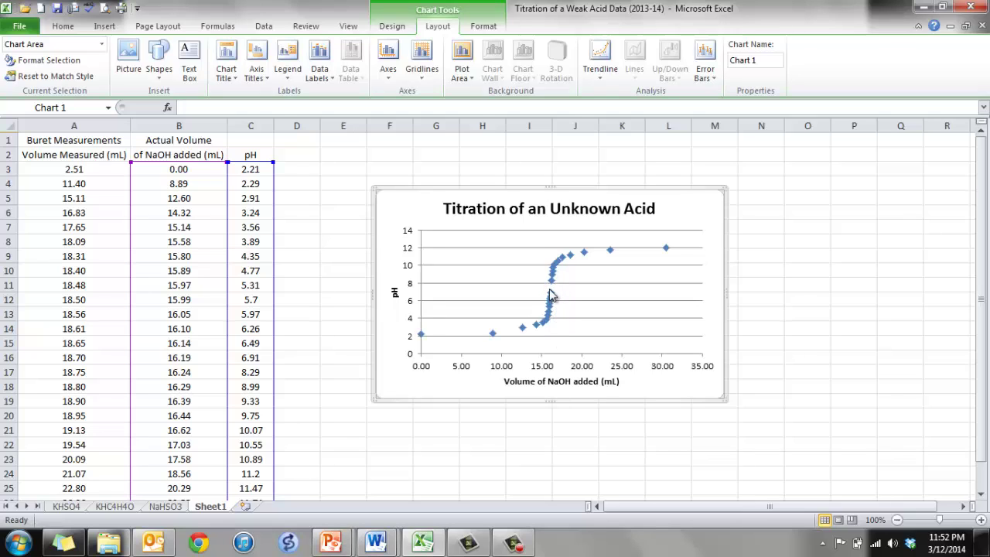
mouse_move(551, 300)
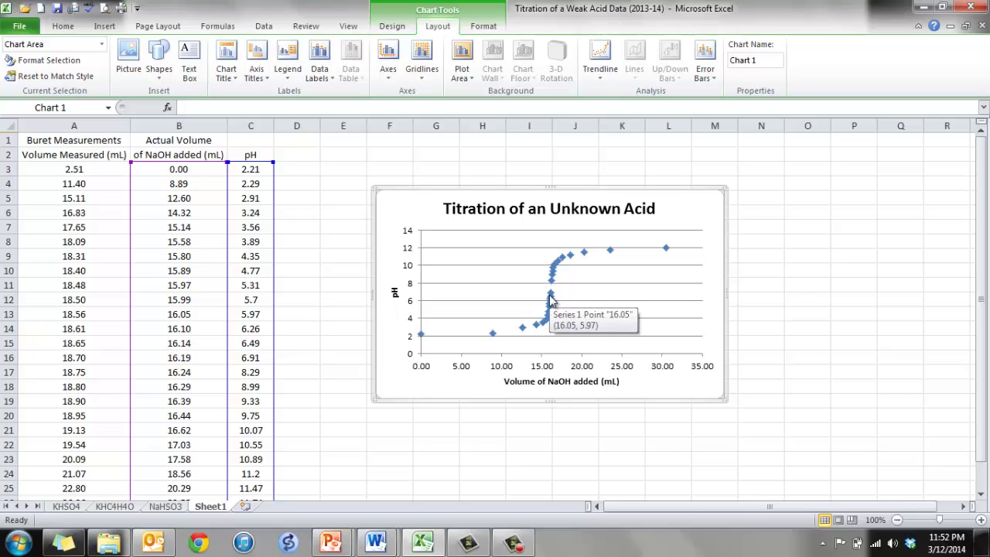
left_click(311, 217)
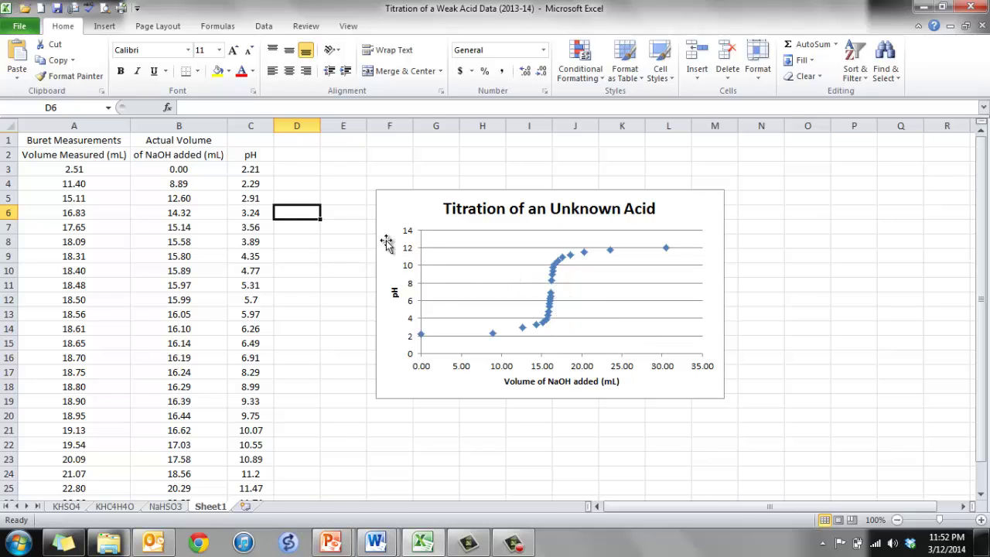
left_click_drag(253, 151, 251, 226)
left_click_drag(180, 151, 218, 231)
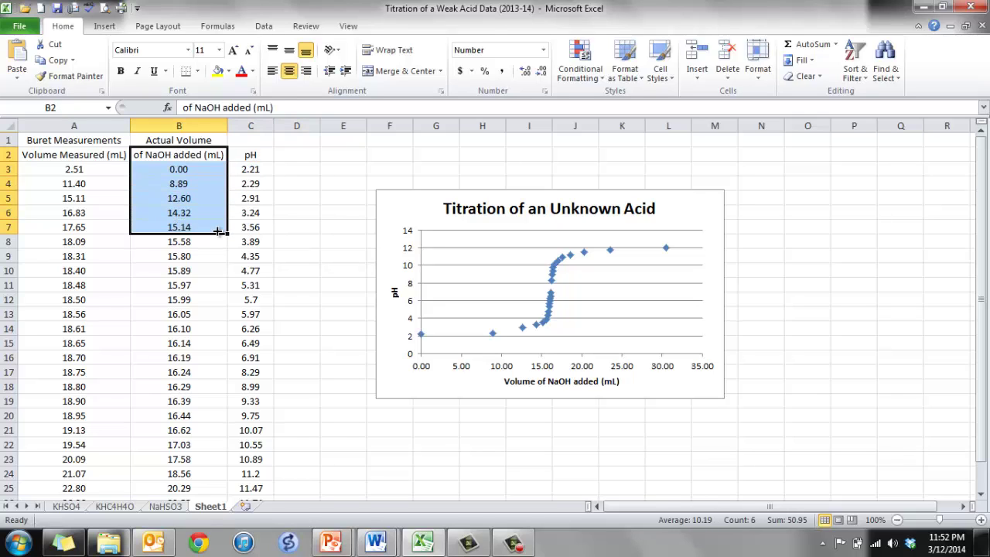
left_click(301, 185)
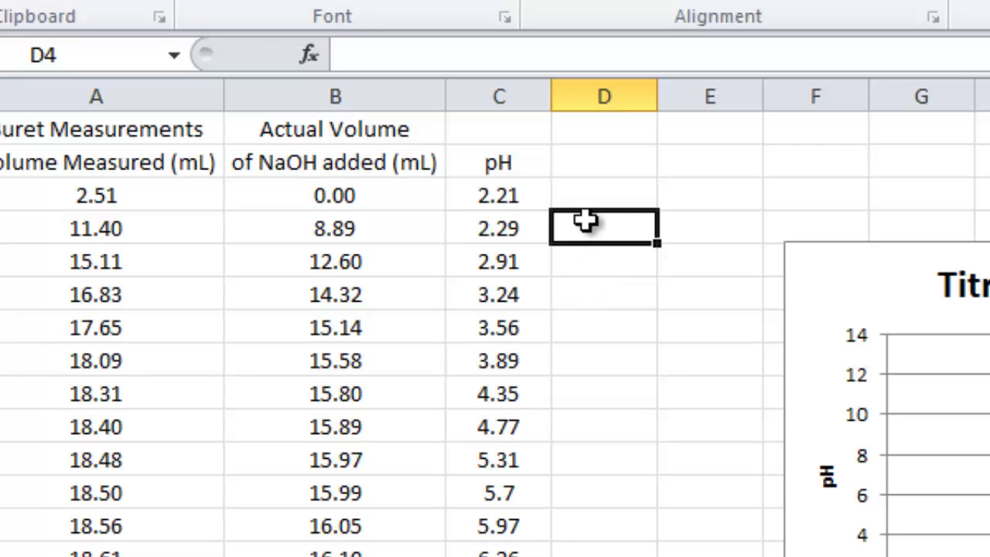
Step: Enter =(C4-C3)/(B4-B3) in D4, giving a first ΔpH/ΔV of 0.008999
type("=")
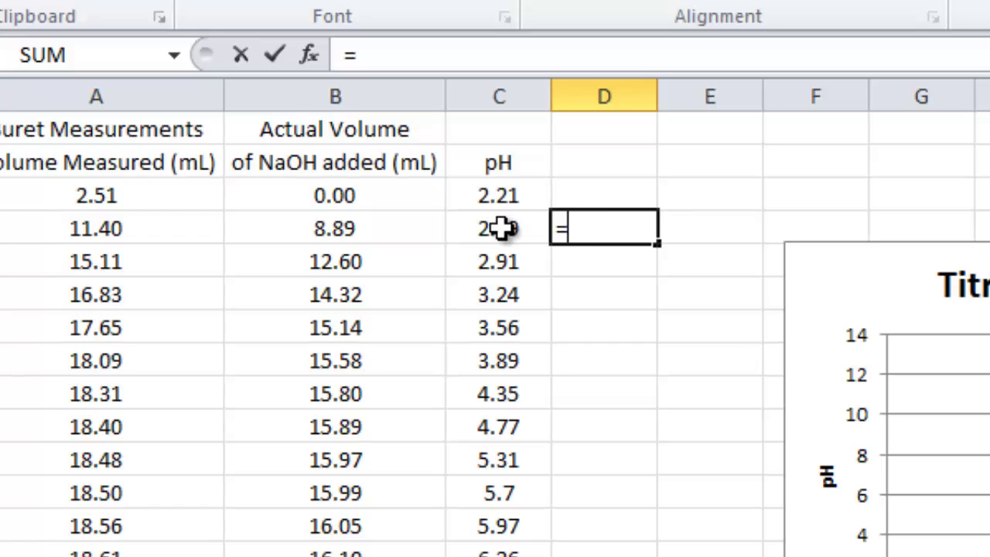
type("(")
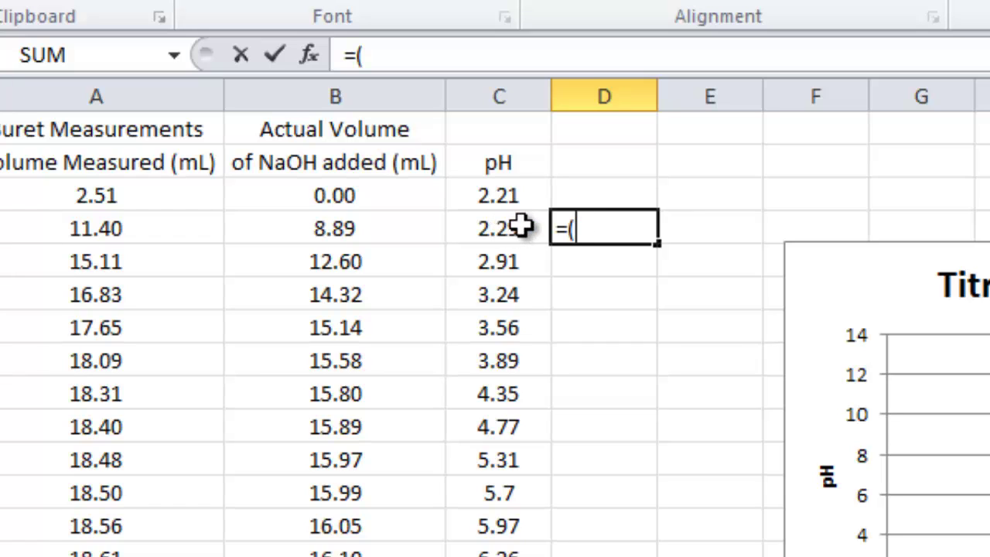
left_click(517, 228)
type("-")
left_click(532, 202)
type(")/(")
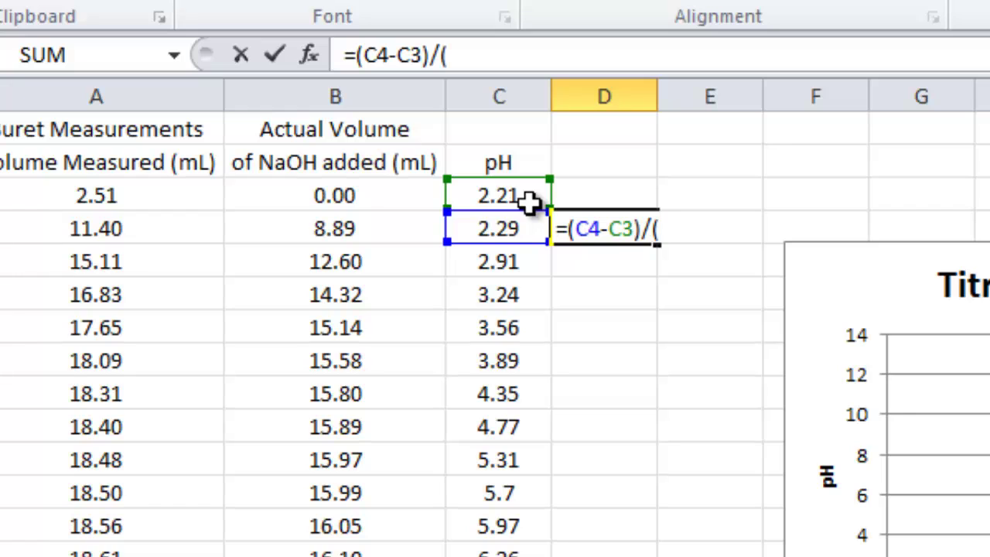
left_click(381, 227)
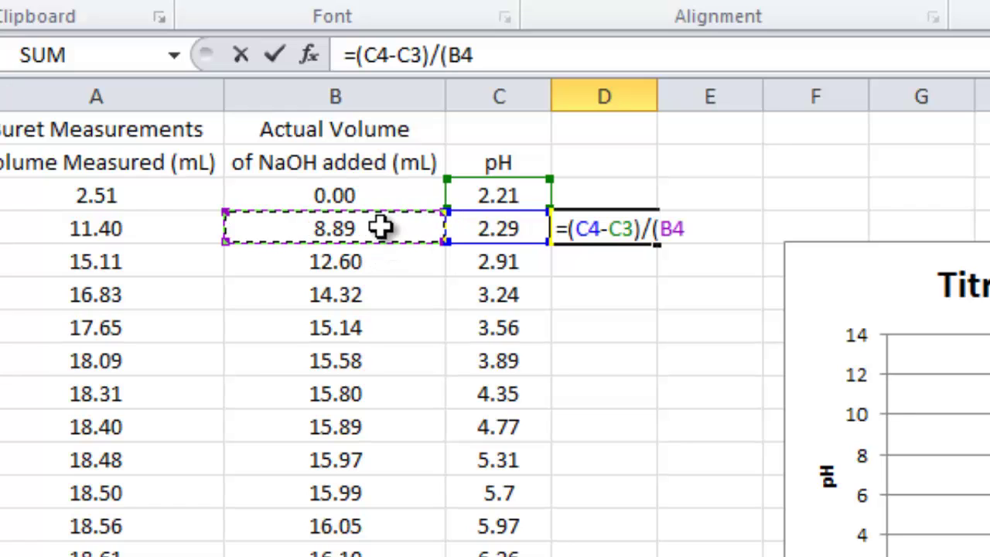
type("-")
left_click(381, 191)
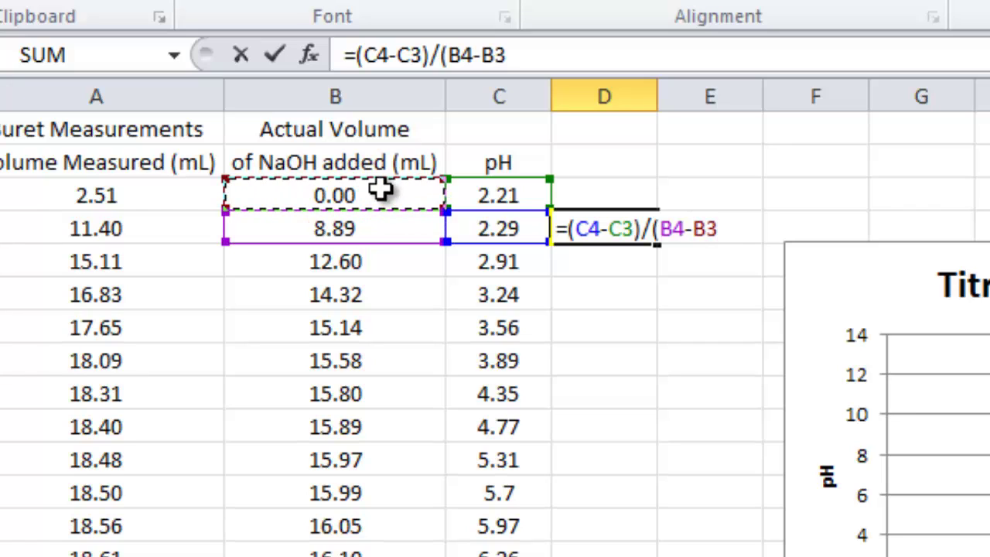
type(")")
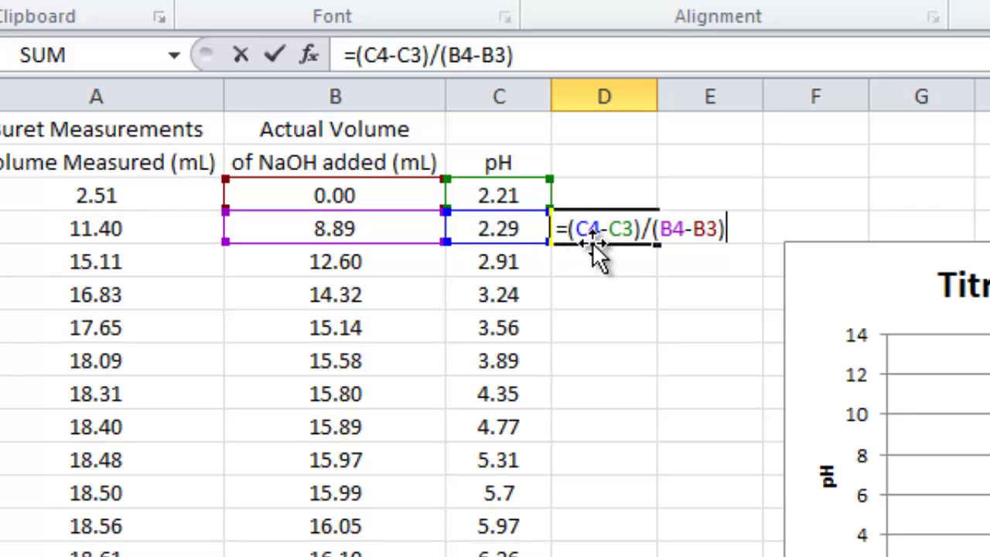
key("Return")
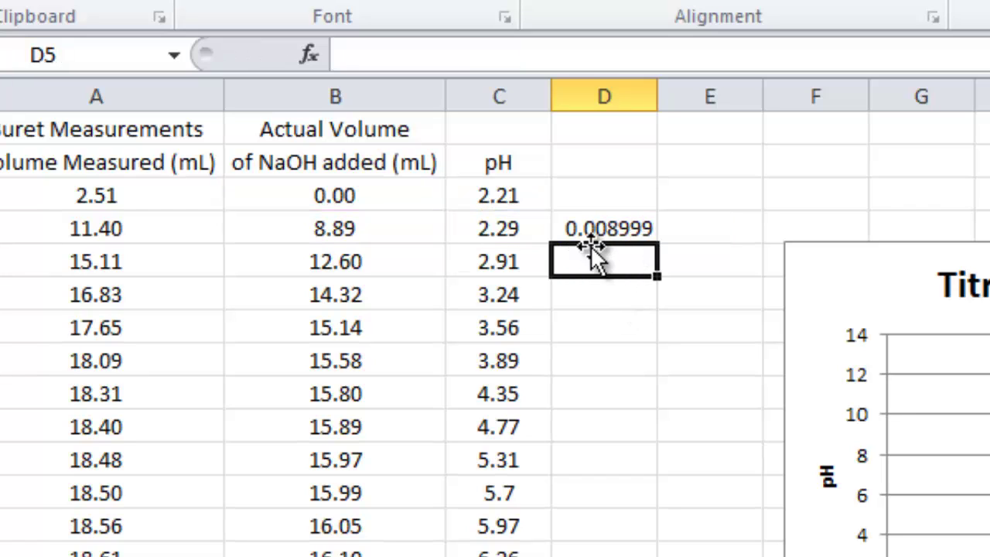
Step: Fill the ΔpH/ΔV formula from D4 down column D to row 27
left_click(639, 229)
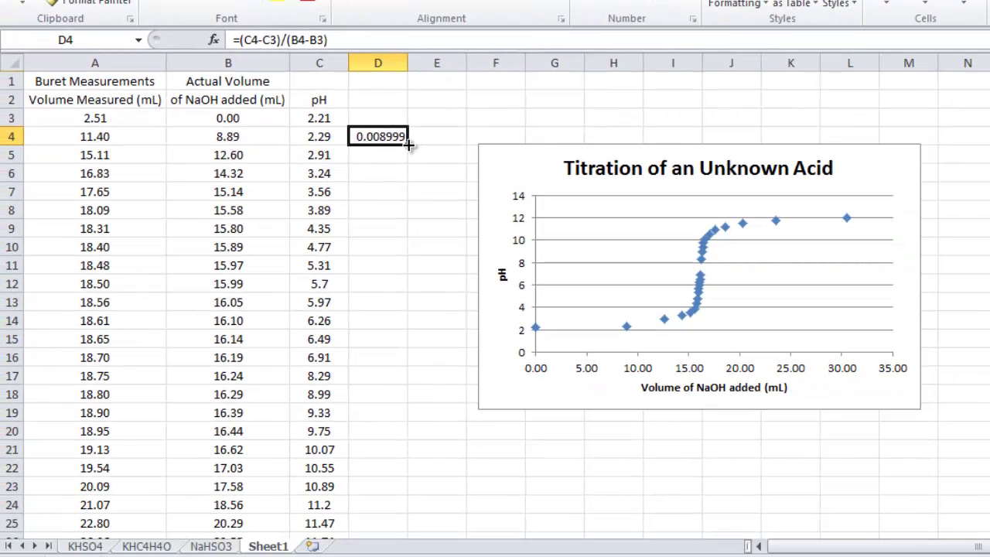
left_click_drag(459, 164, 444, 556)
left_click_drag(395, 487, 387, 506)
Step: Step through the filled slope values in D5 to D15, including 19.5 in D12
scroll(412, 430, "up", 1)
left_click(396, 192)
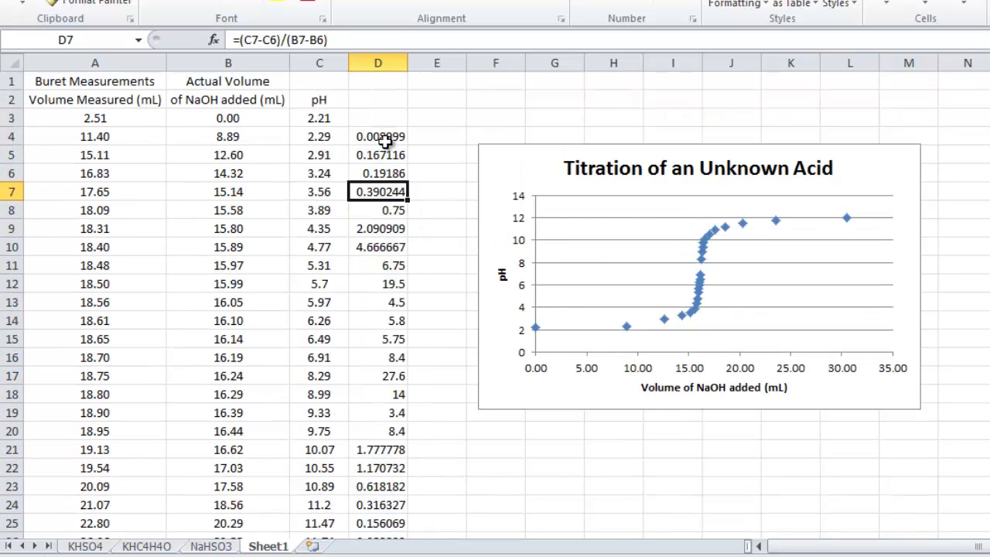
left_click(385, 155)
left_click(393, 175)
left_click(392, 194)
left_click(391, 211)
left_click(388, 230)
left_click(388, 248)
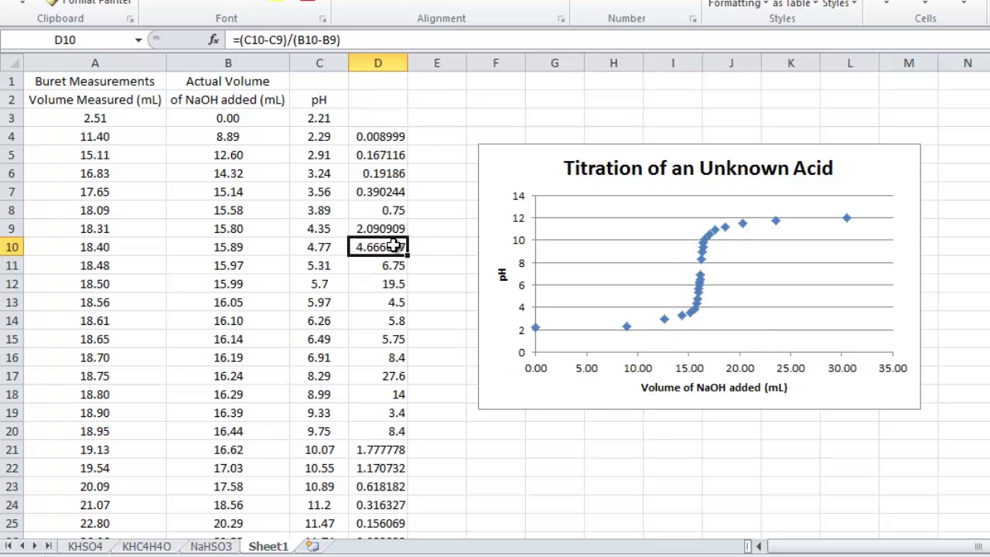
left_click(393, 266)
left_click(397, 285)
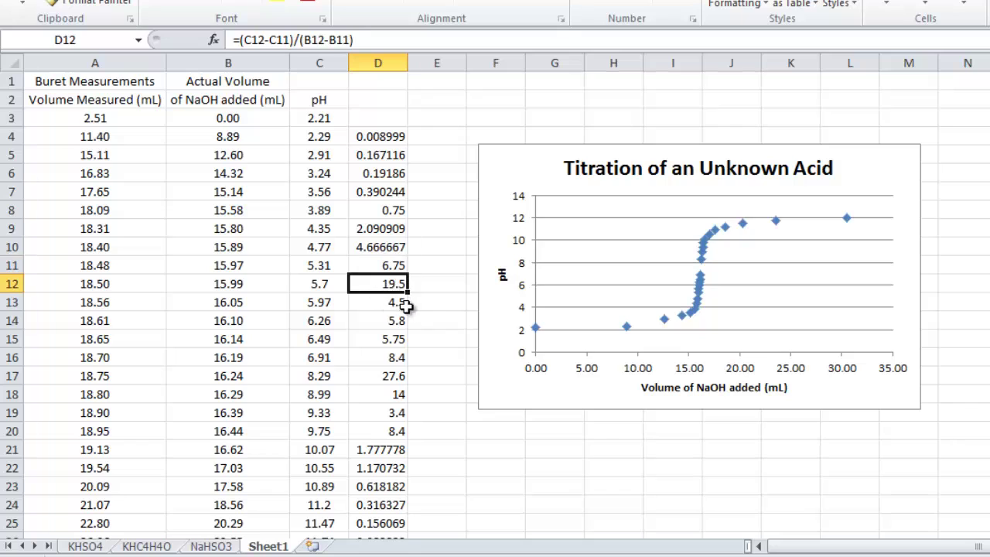
left_click(394, 308)
left_click(394, 320)
left_click(393, 339)
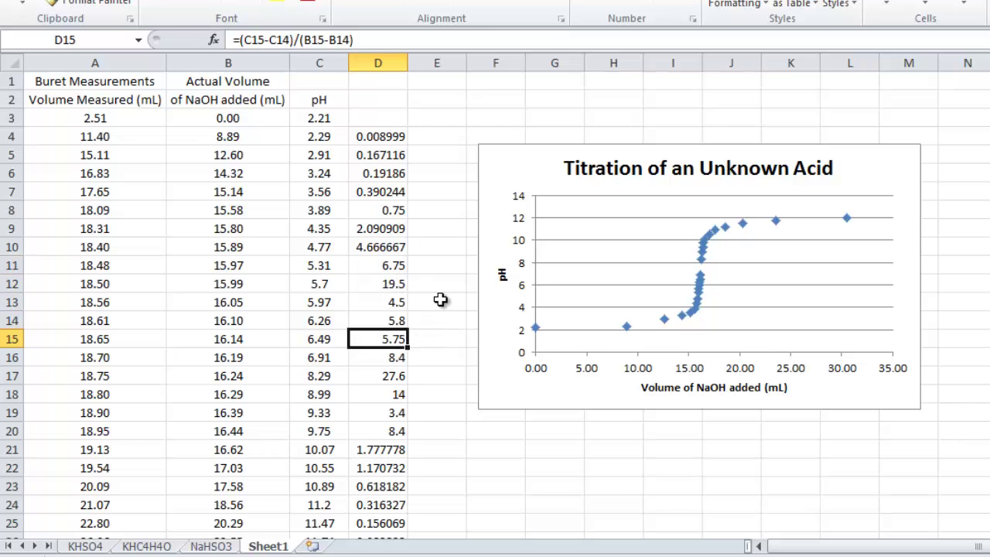
Step: Locate the peak slope 27.6 in D17 and select the steepest slopes D12:D17
scroll(441, 300, "down", 1)
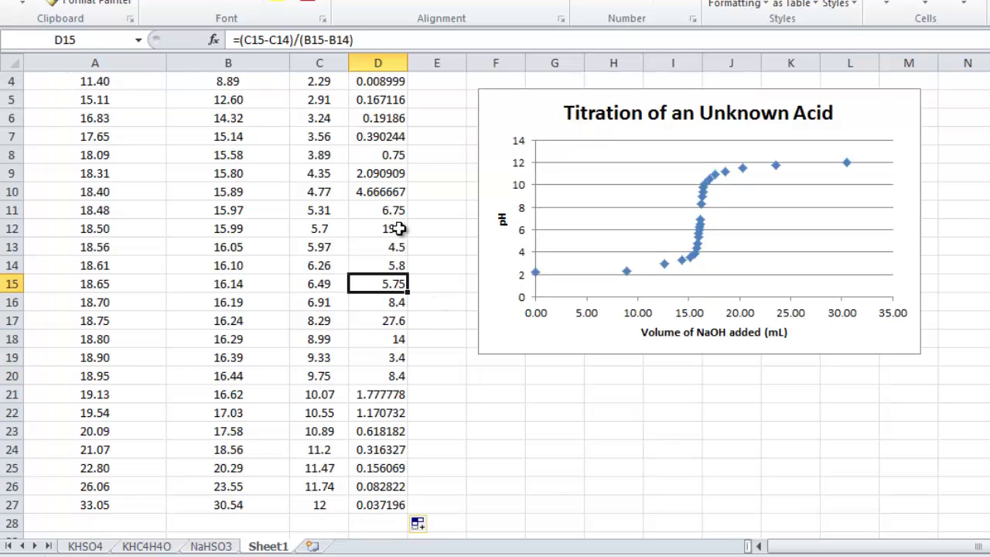
left_click(391, 323)
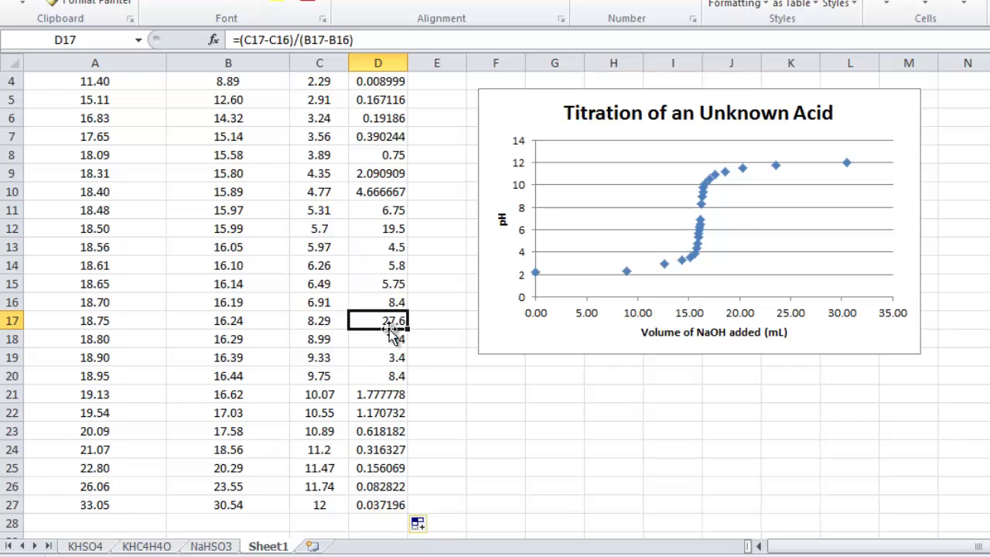
left_click_drag(384, 231, 401, 331)
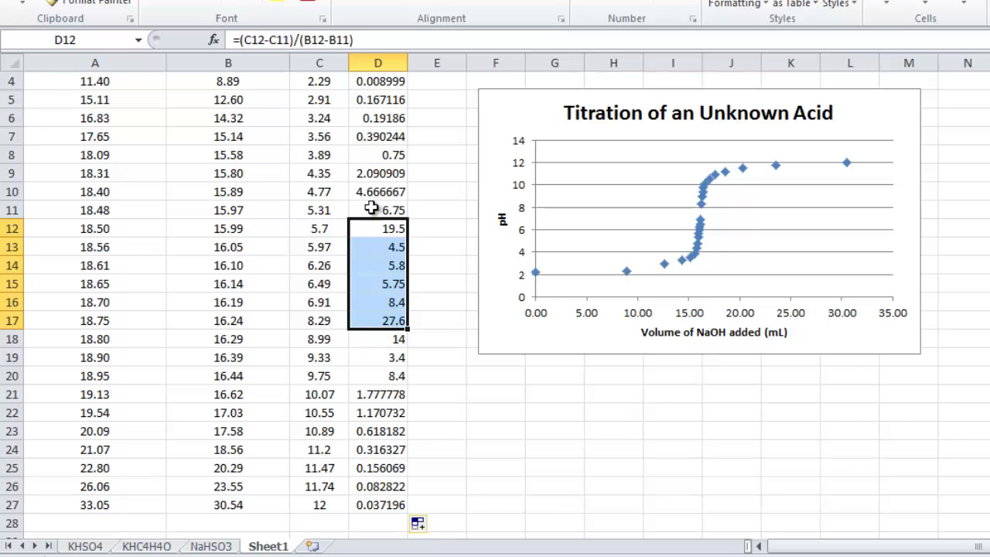
Step: Type the species labels HA, OH, H2O and A- across G20:J20
left_click(539, 382)
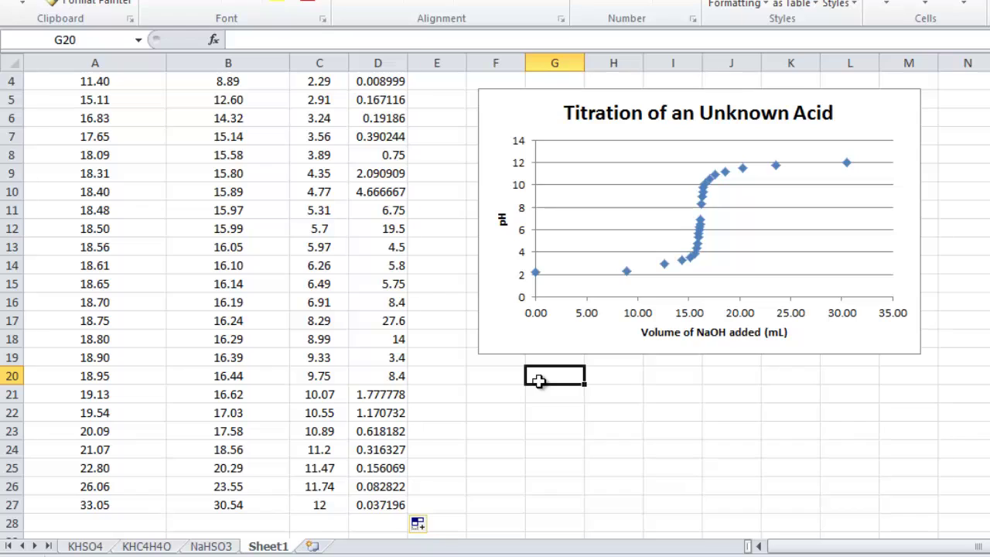
type("HA")
key("Tab")
type("OH")
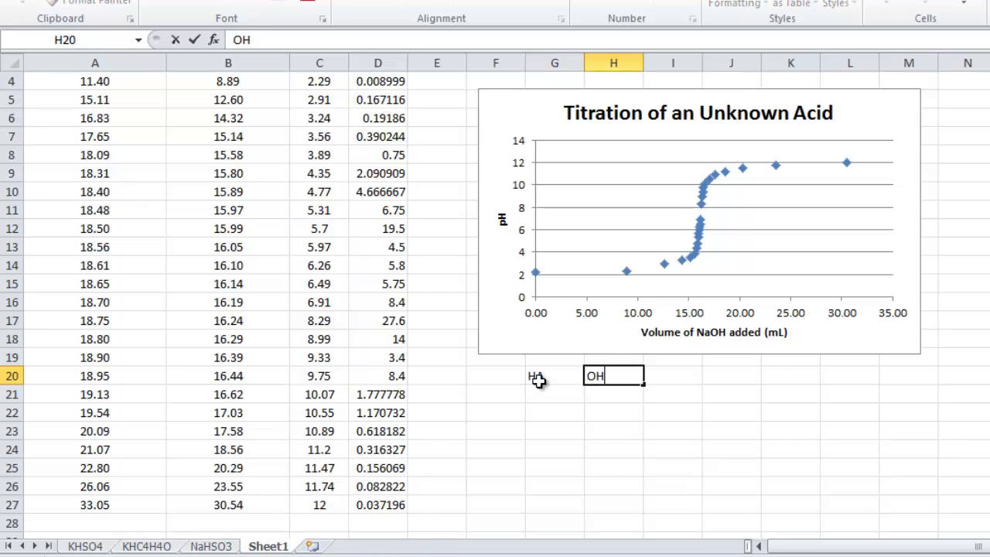
key("Tab")
type("H")
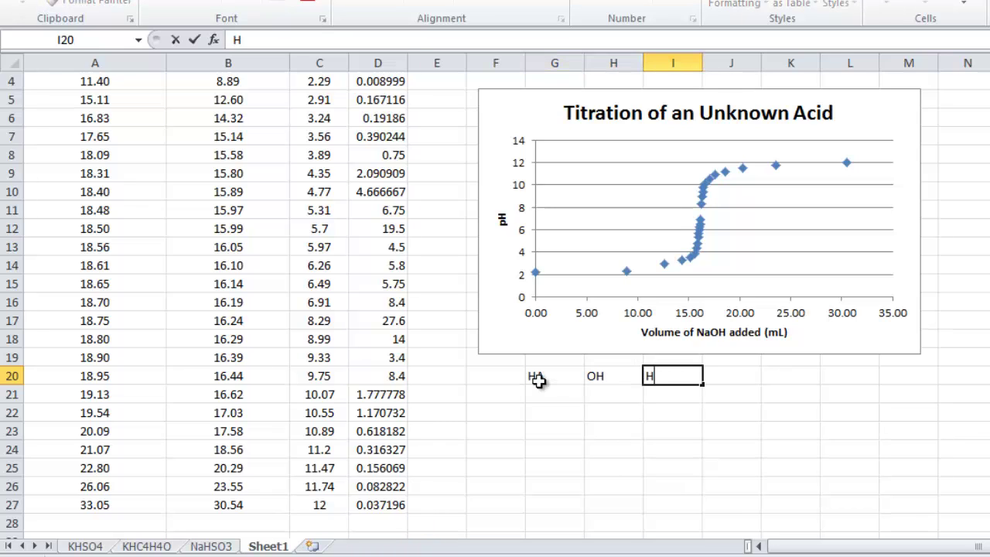
key("Tab")
type("A-")
Step: Highlight the HA, OH, H2O and A- labels, ending on J20
left_click_drag(538, 379, 595, 381)
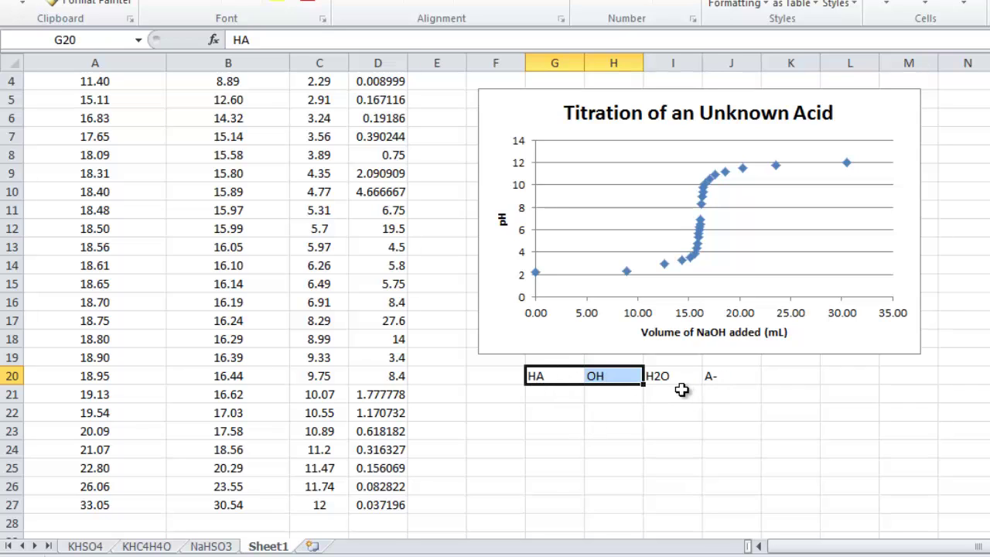
left_click_drag(669, 377, 723, 377)
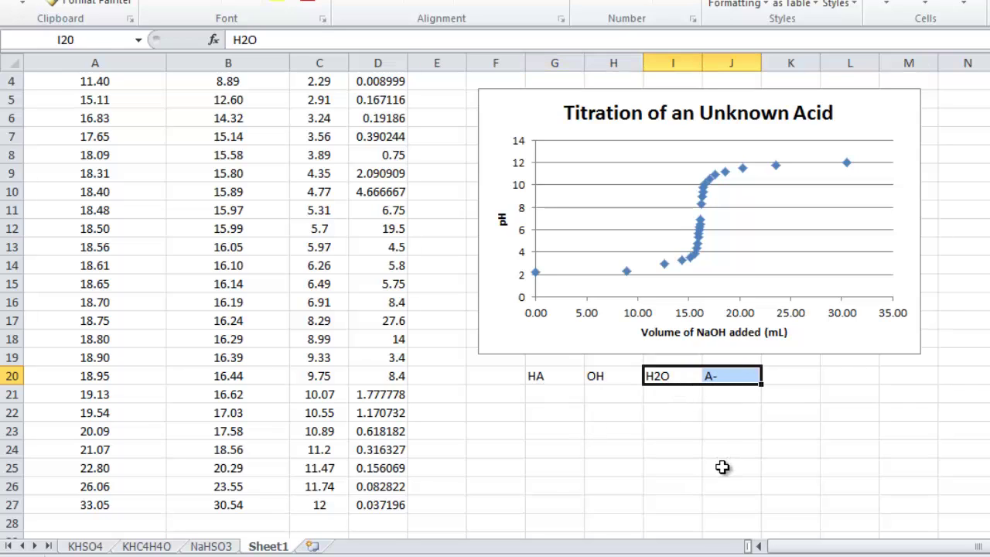
left_click(721, 376)
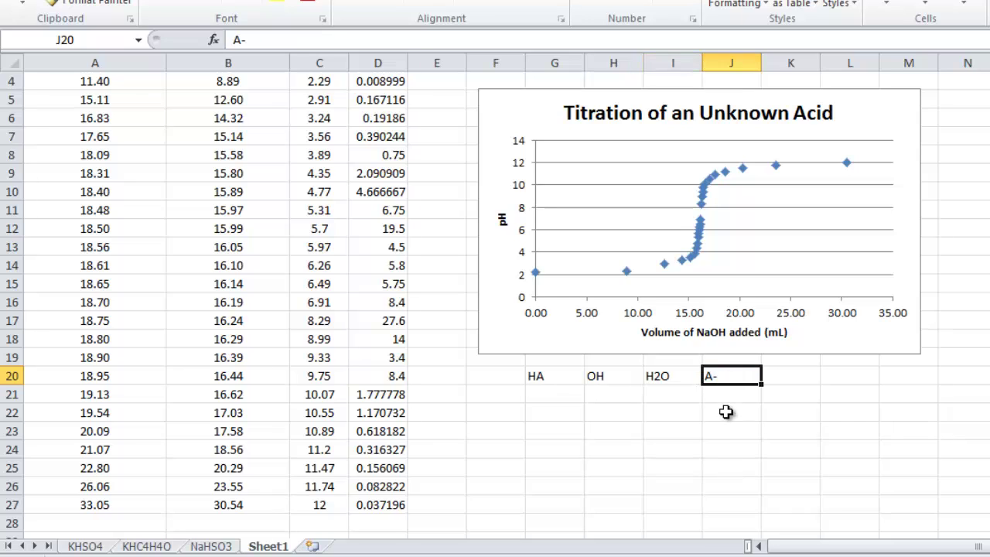
Step: Highlight row 12's pH and slope 19.5, then point to peak 27.6 at pH 8.29
left_click(399, 228)
left_click_drag(399, 229, 322, 228)
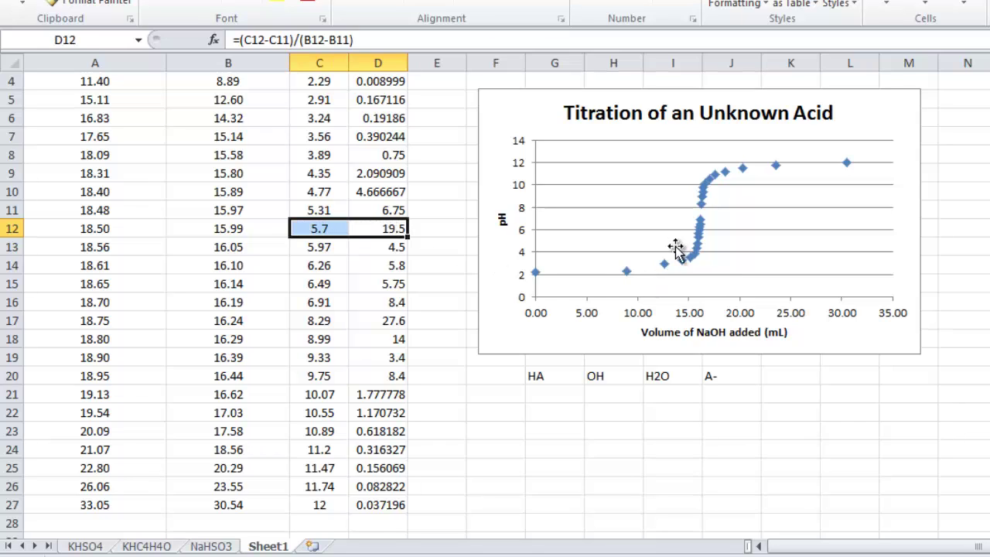
mouse_move(699, 246)
left_click(393, 325)
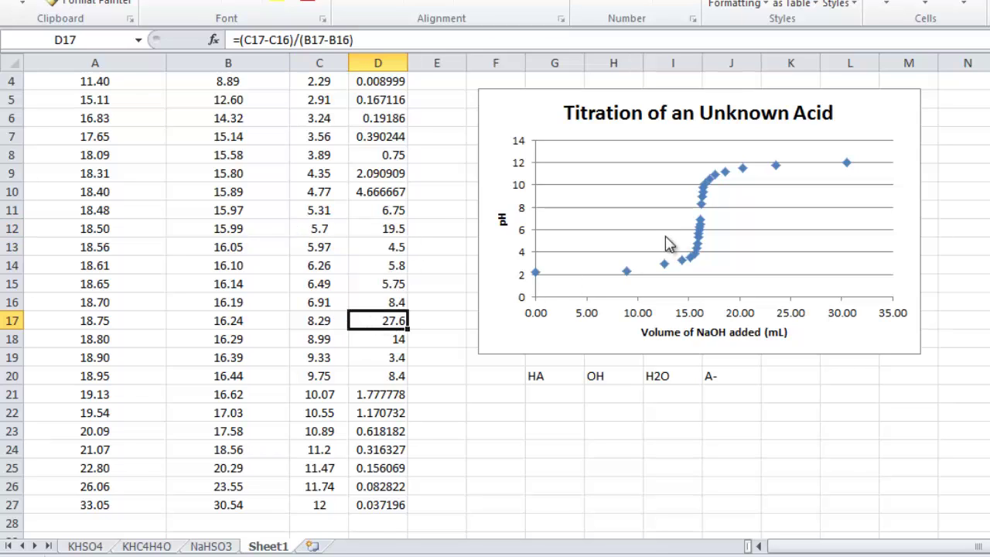
mouse_move(703, 208)
left_click(332, 321)
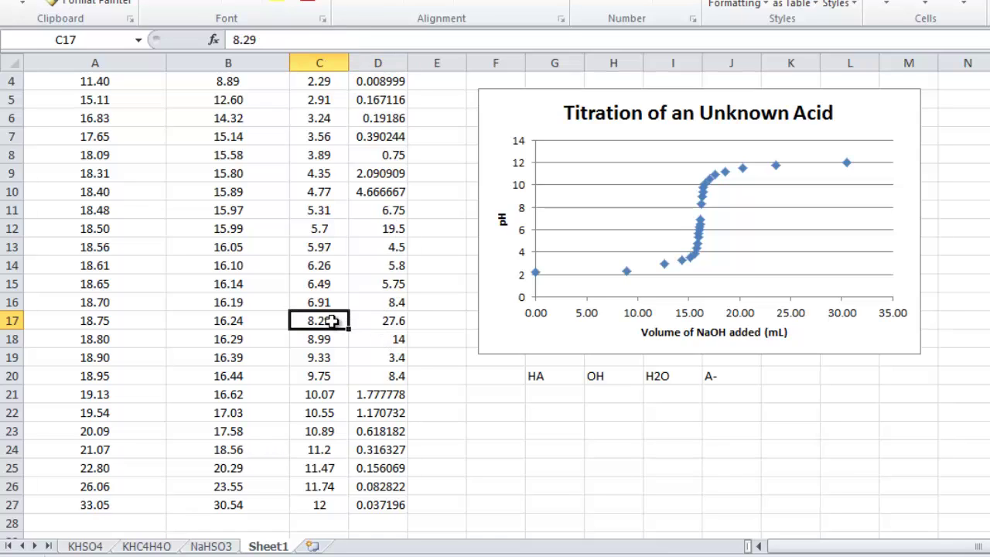
Step: Keep the current colour scheme to dismiss the warning, then select C17:D17
left_click(722, 376)
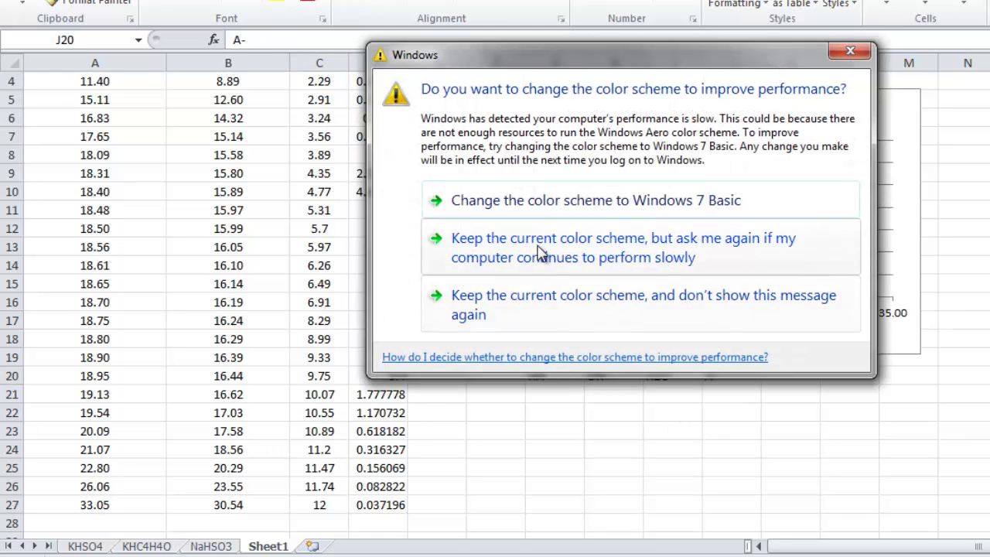
left_click(540, 305)
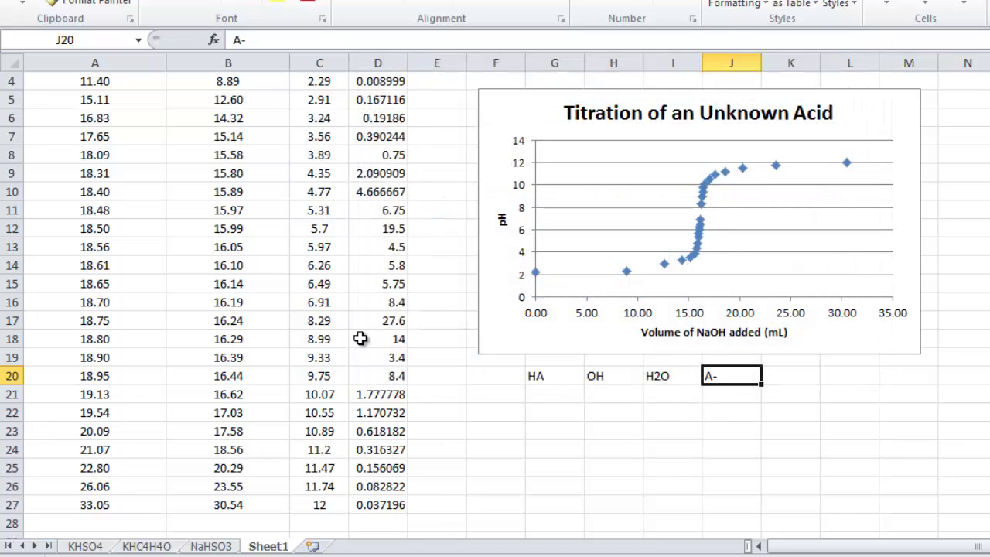
left_click_drag(390, 322, 234, 325)
Step: Highlight question 4 on Ka and item 5 on identifying the acid in Part III
scroll(236, 340, "up", 1)
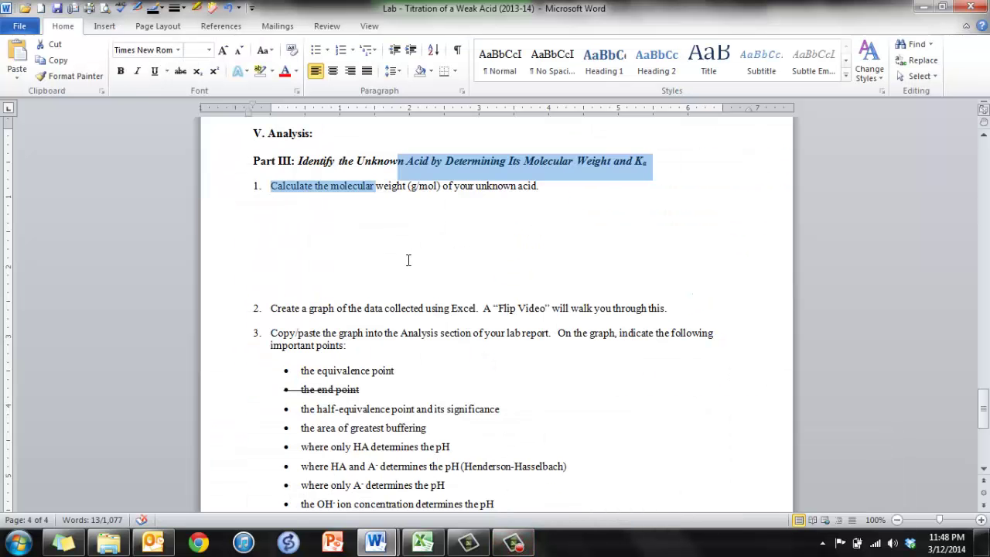
scroll(330, 310, "down", 6)
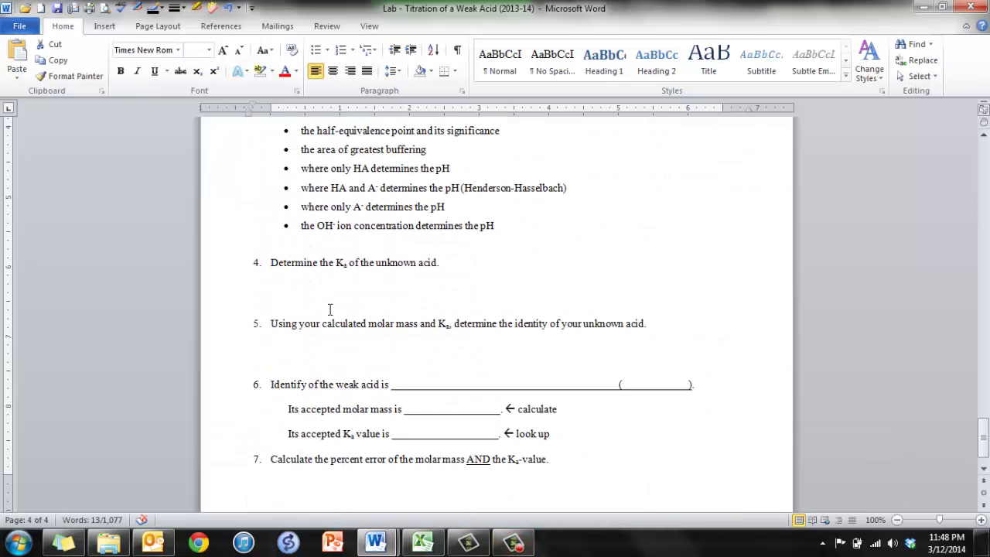
scroll(387, 232, "up", 2)
left_click_drag(318, 170, 445, 276)
mouse_move(319, 332)
left_mouse_down()
mouse_move(447, 334)
mouse_move(336, 333)
left_mouse_up()
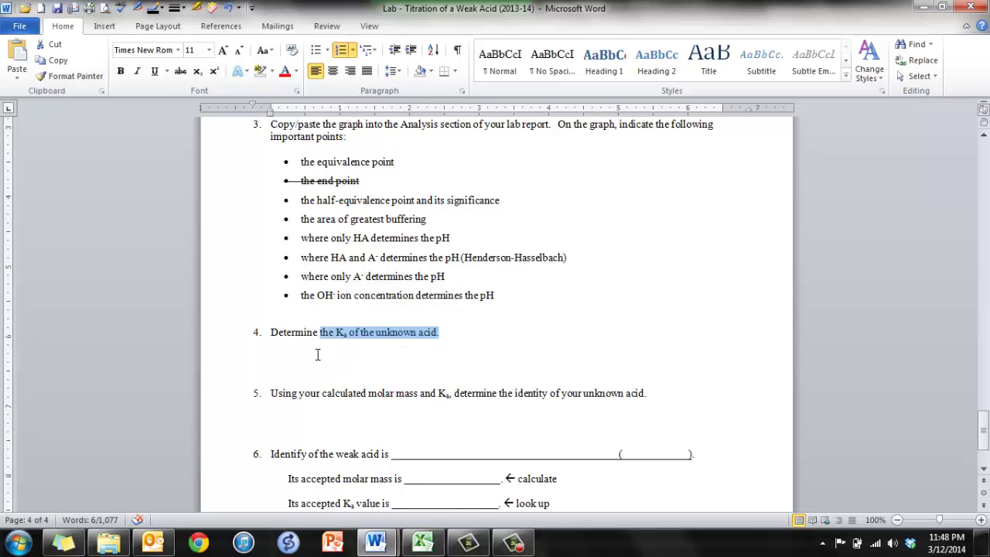
scroll(317, 354, "down", 2)
left_click_drag(283, 325, 640, 325)
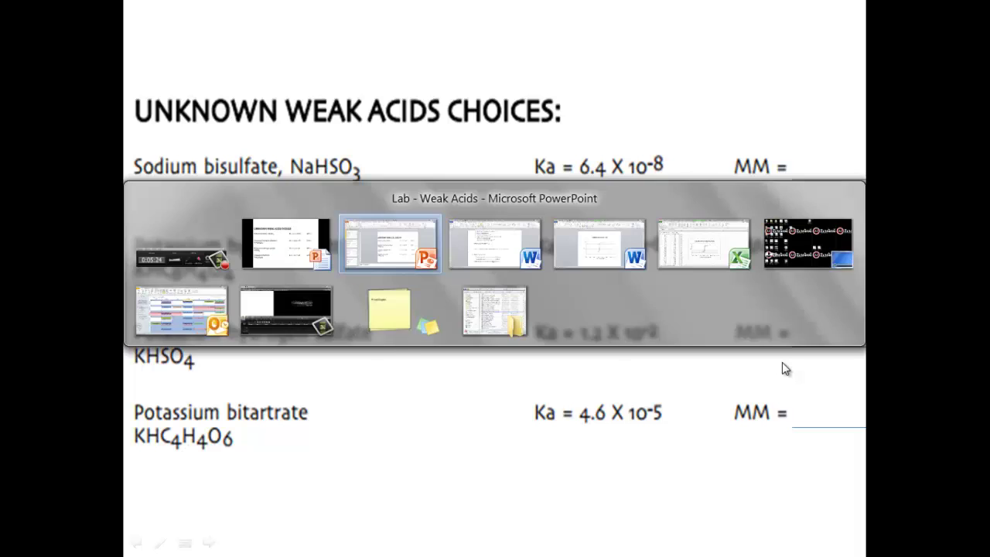
key("alt+Tab")
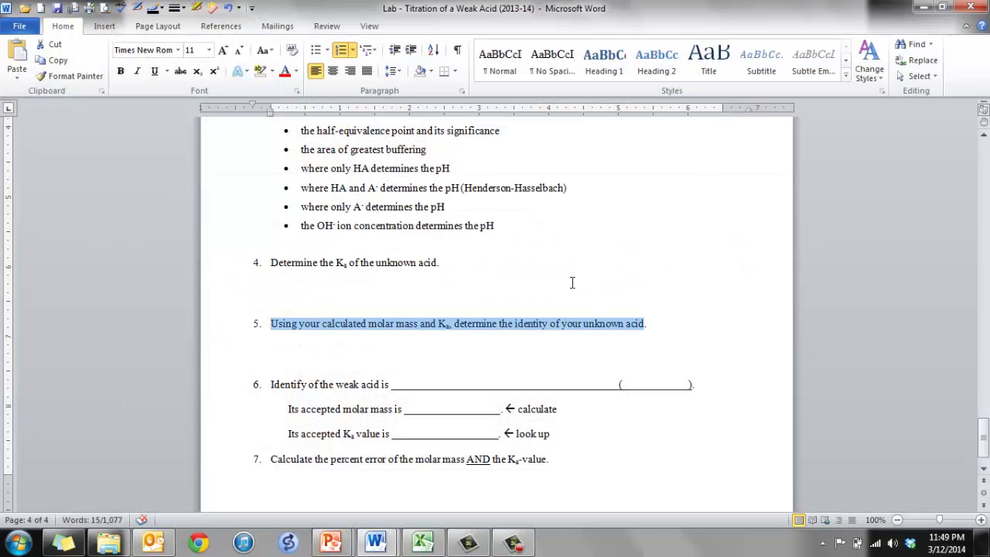
Step: Highlight the molecular weight question and questions 5 and 6 on identifying the weak acid
scroll(396, 213, "up", 8)
left_click(331, 220, "shift")
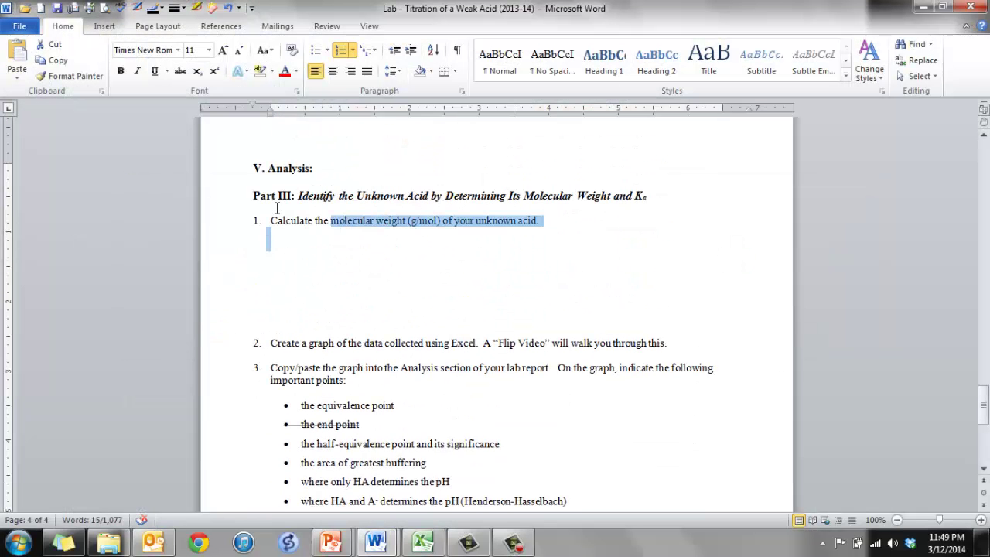
scroll(390, 247, "down", 6)
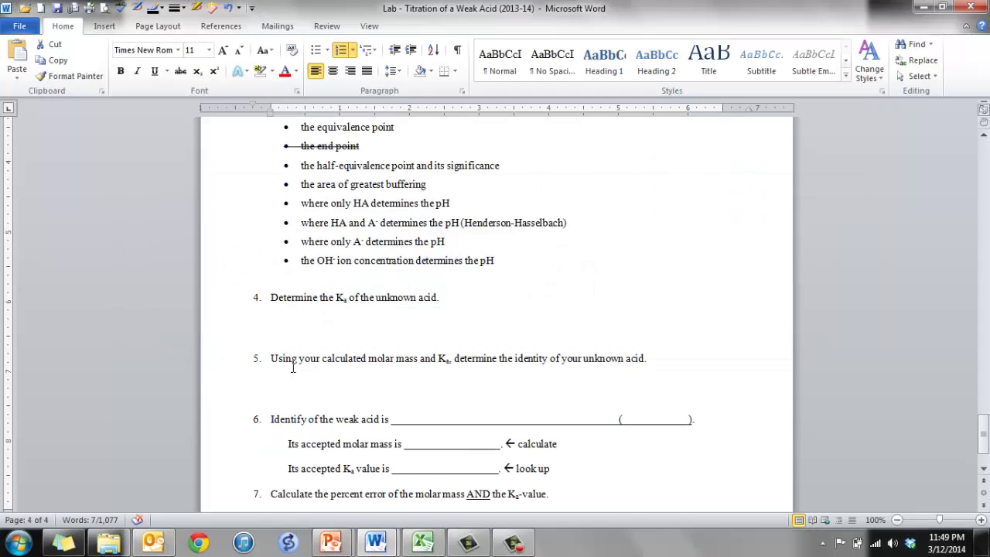
scroll(322, 380, "down", 2)
left_click_drag(268, 278, 539, 298)
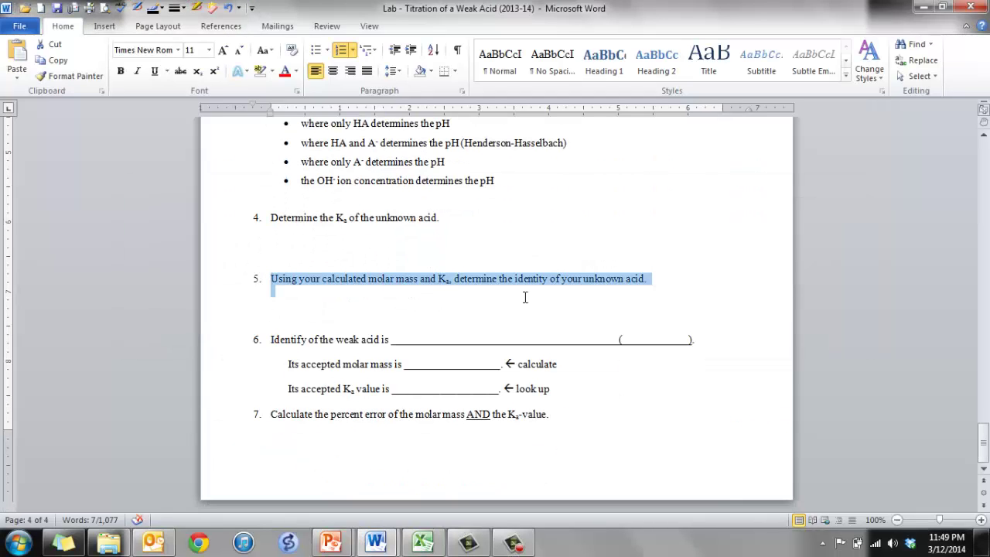
left_click_drag(268, 340, 739, 342)
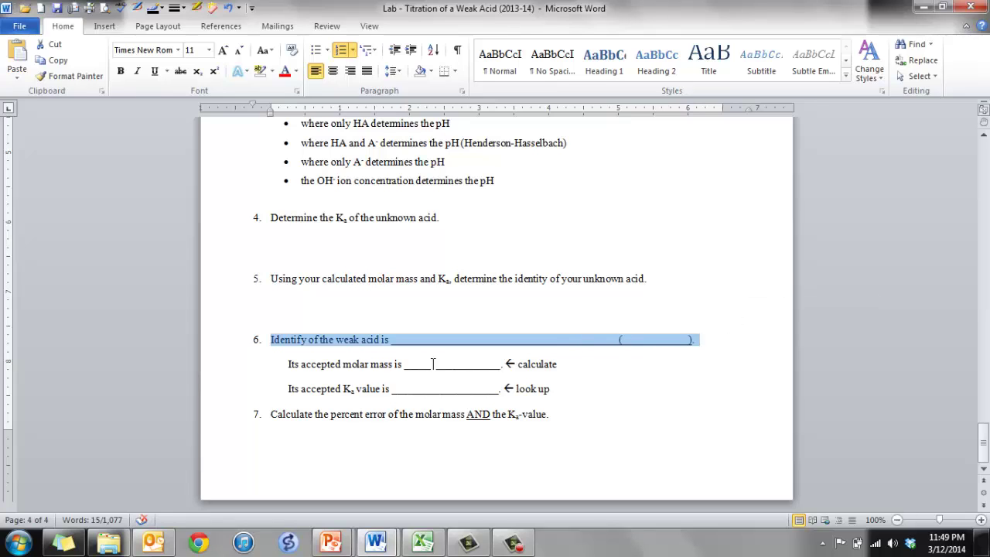
Step: Highlight the accepted molar mass and Ka lines and question 7 on percent error
left_click_drag(301, 364, 558, 366)
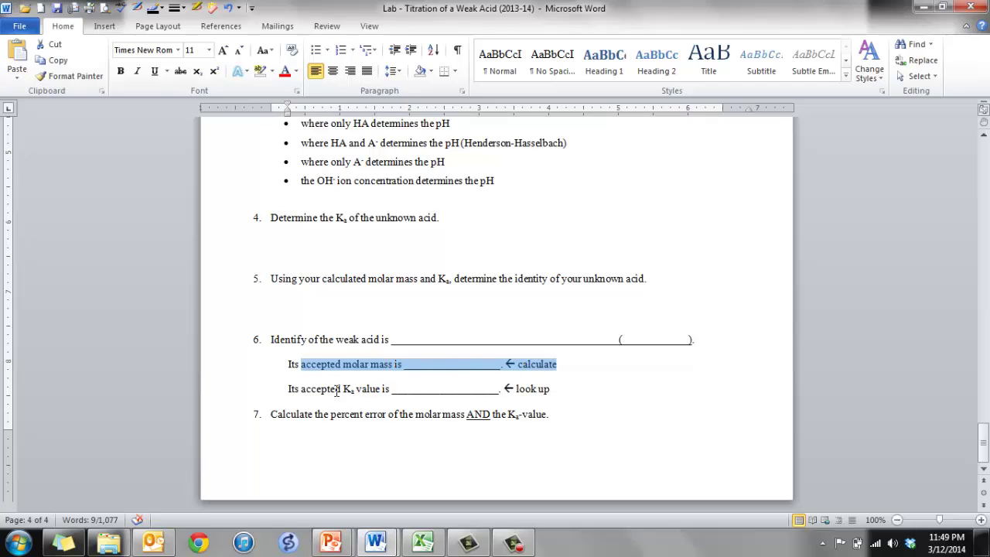
left_click_drag(334, 391, 408, 389)
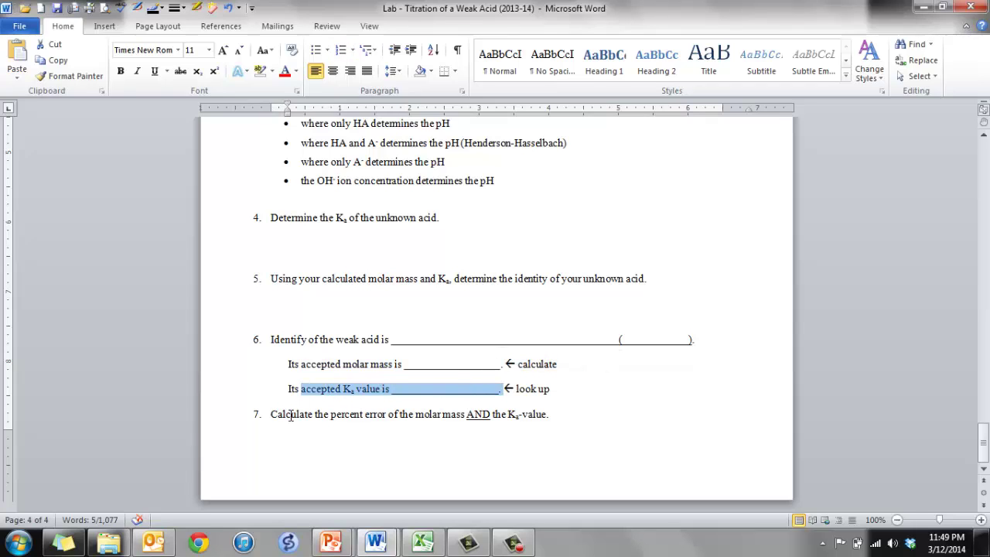
left_click_drag(291, 416, 549, 447)
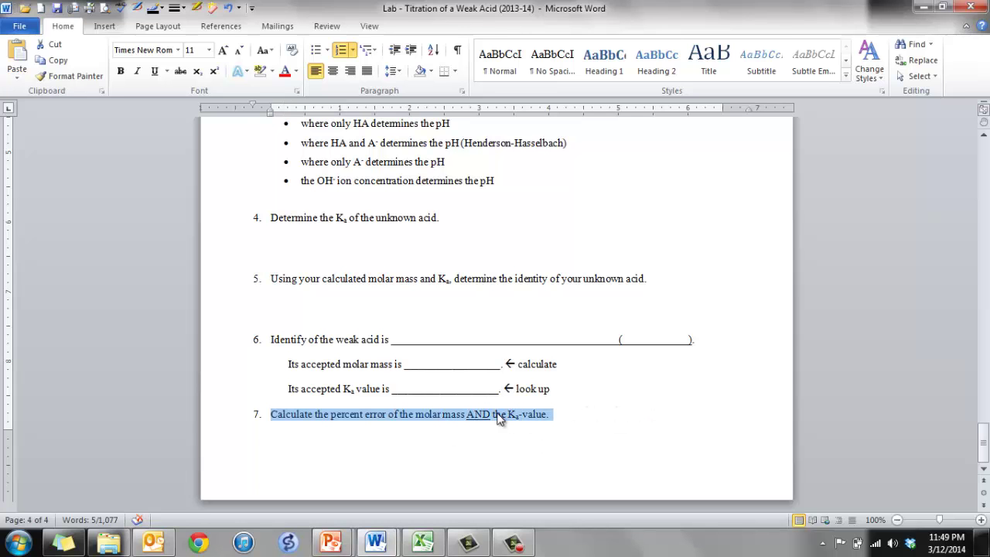
scroll(478, 419, "up", 10)
scroll(476, 417, "up", 6)
scroll(473, 416, "down", 11)
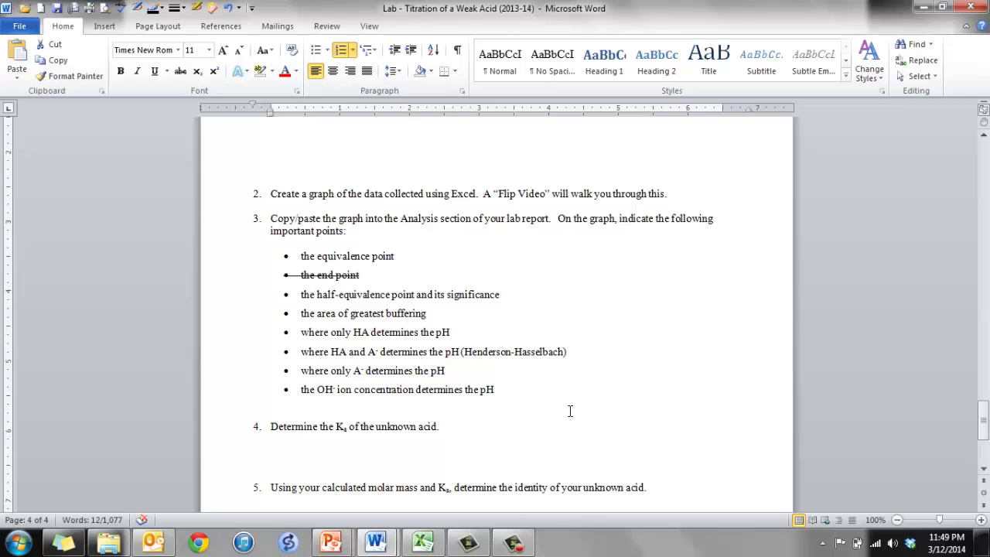
Step: Highlight the Concepts terms: Ka, equivalence point, half-equivalence point and titration curve
left_click_drag(984, 424, 985, 168)
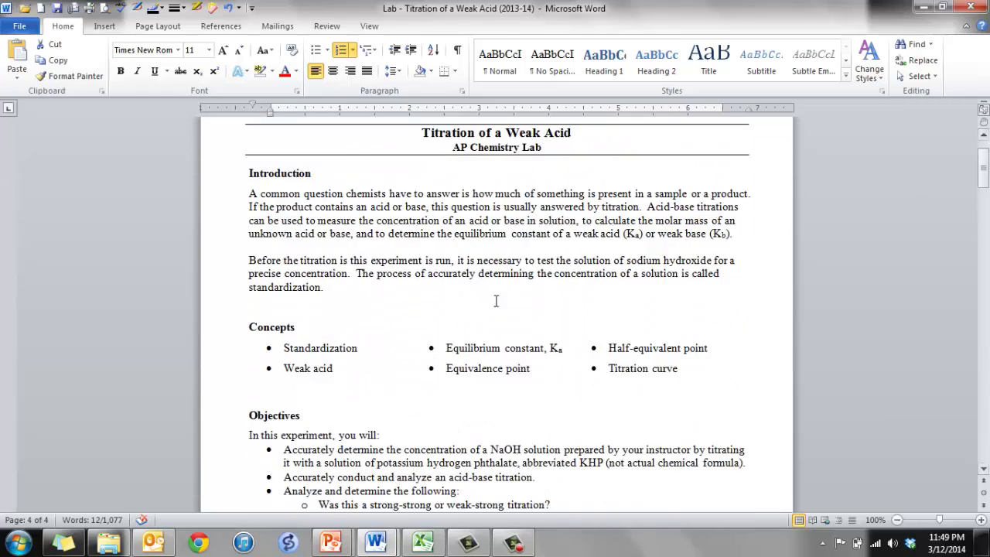
left_click_drag(253, 317, 744, 389)
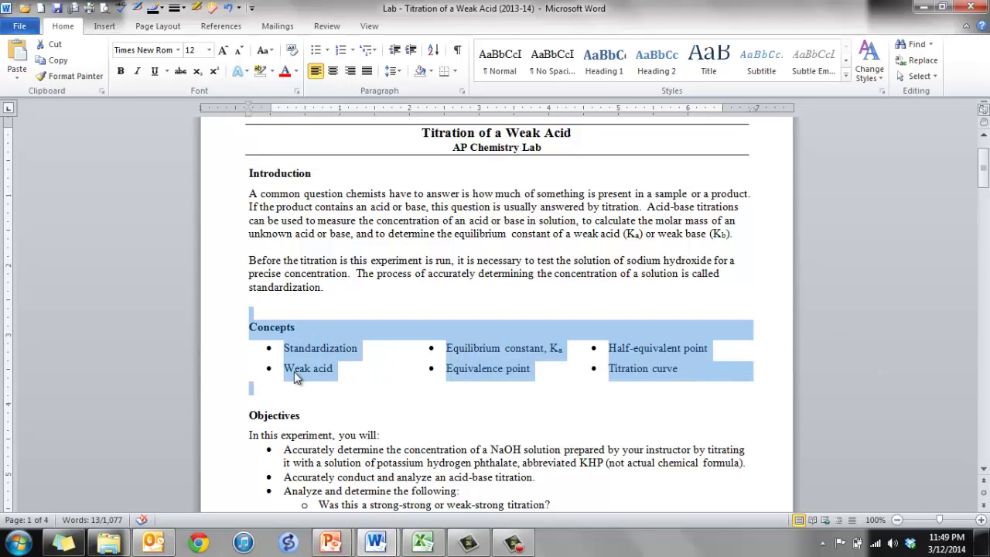
left_click(456, 352)
left_click_drag(446, 350, 574, 353)
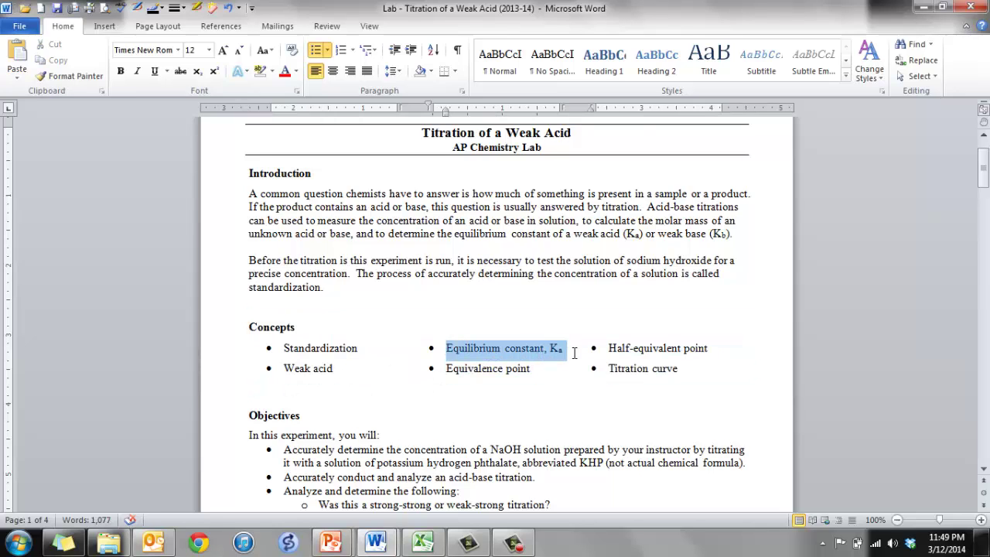
left_click_drag(449, 372, 522, 374)
left_click_drag(709, 348, 610, 349)
left_click_drag(681, 369, 619, 369)
Step: Highlight each Objectives bullet, from acid-base titration to NaOH concentration and analysis
scroll(346, 435, "down", 2)
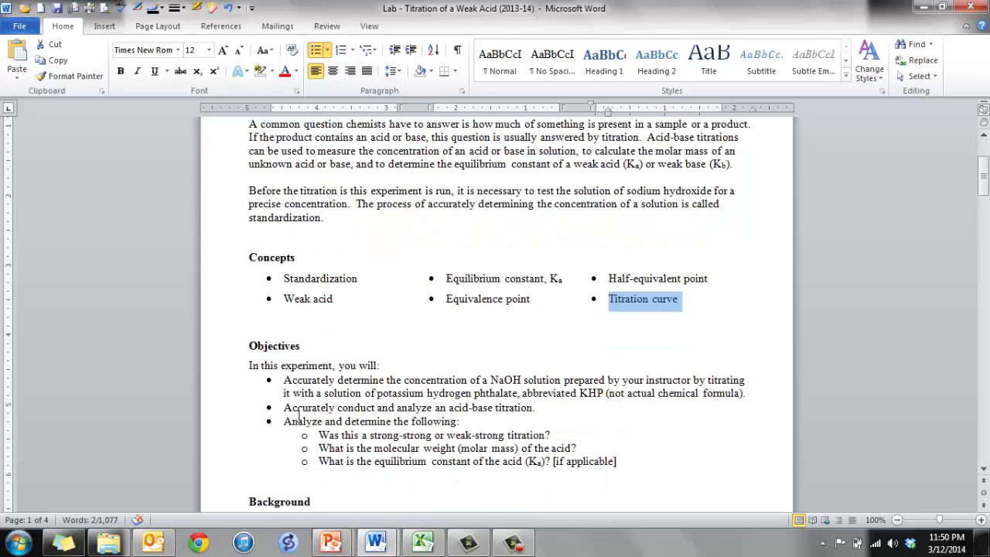
left_click_drag(295, 410, 435, 408)
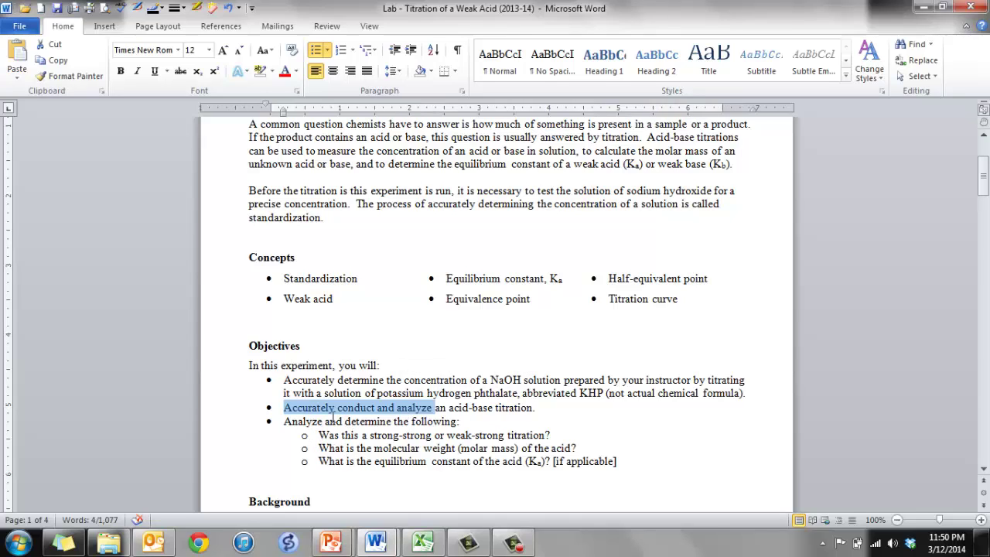
left_click_drag(339, 380, 572, 387)
left_click_drag(339, 408, 516, 404)
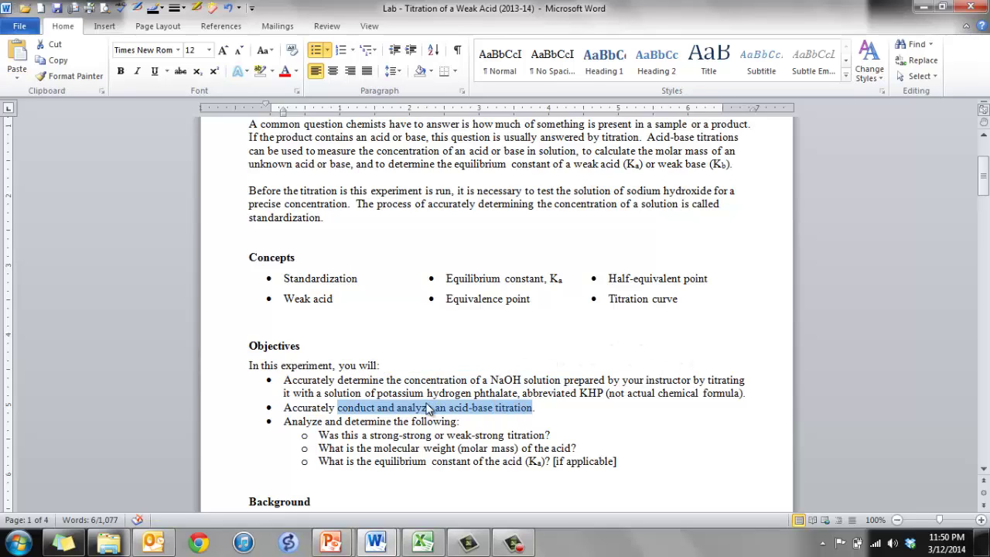
left_click_drag(287, 422, 616, 464)
scroll(582, 466, "down", 1)
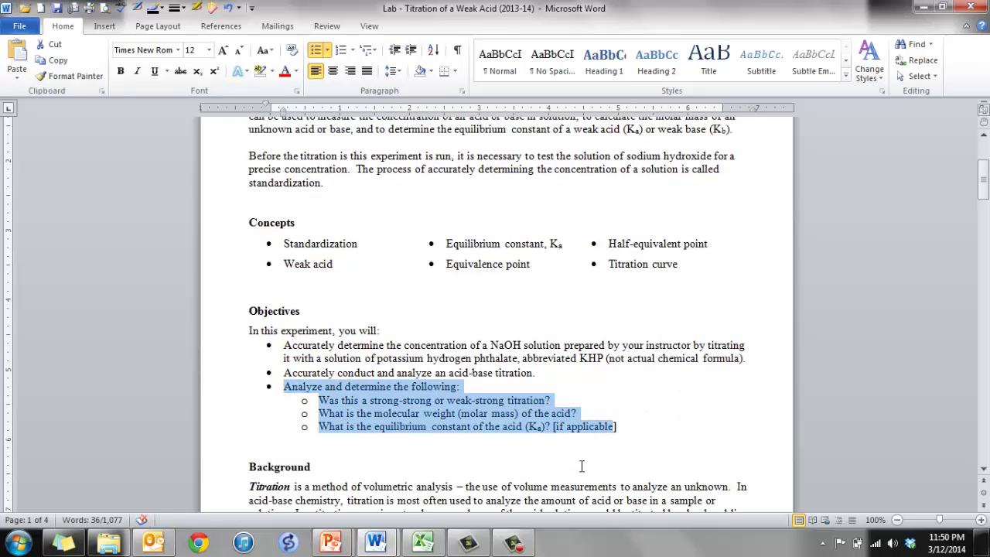
mouse_move(333, 544)
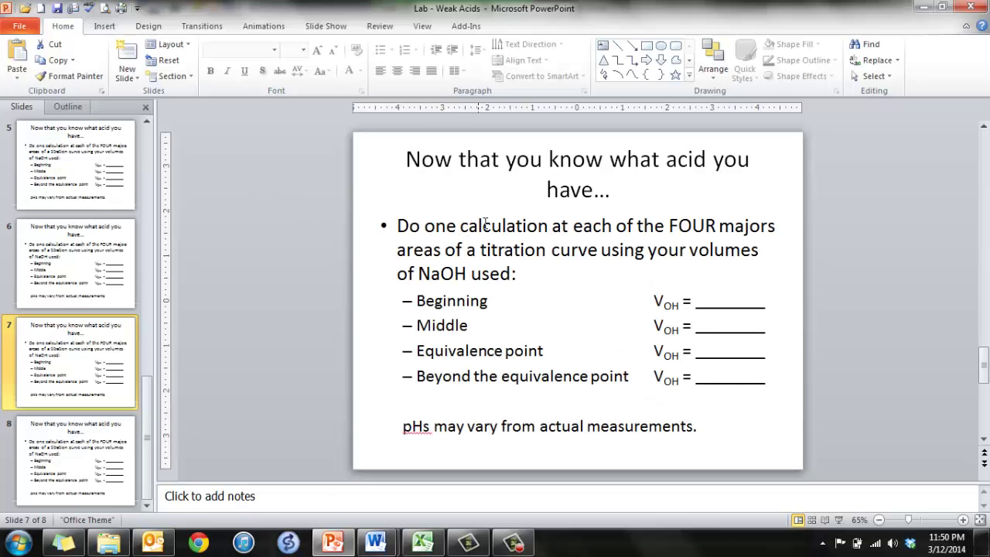
Step: Insert 'pH' before 'calculation' in slide 7's first bullet
left_click(461, 226)
type("pH")
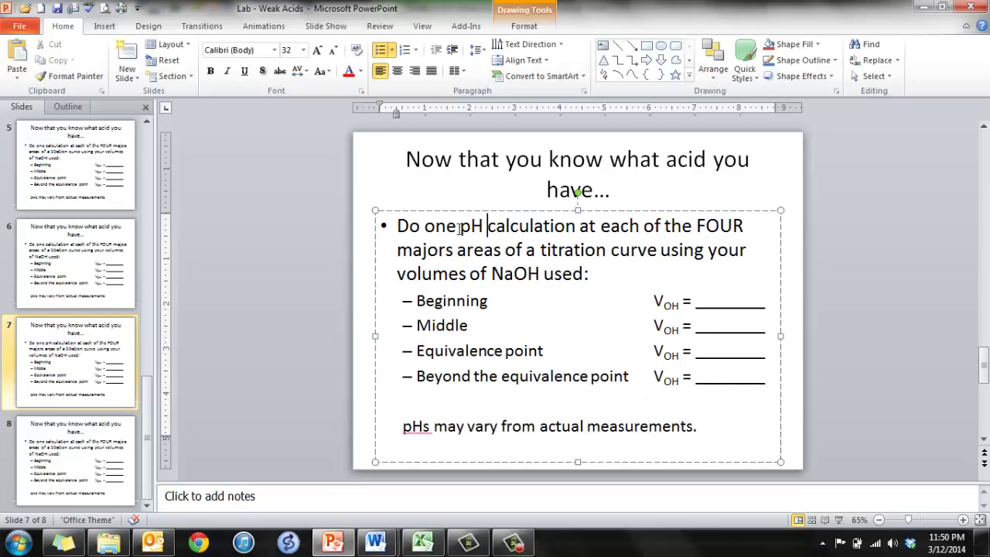